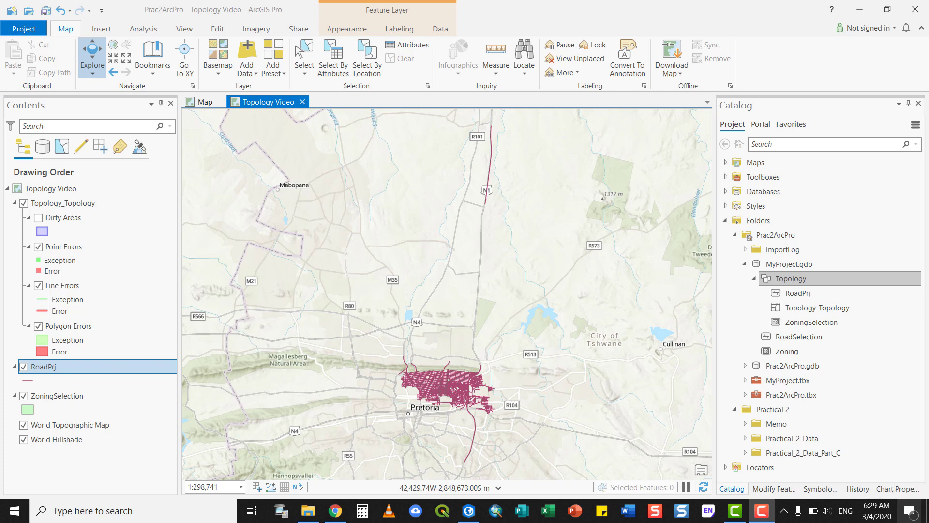
Pan the Topology Video map so the Pretoria RoadPrj road network is centred
left_click_drag(459, 376, 447, 236)
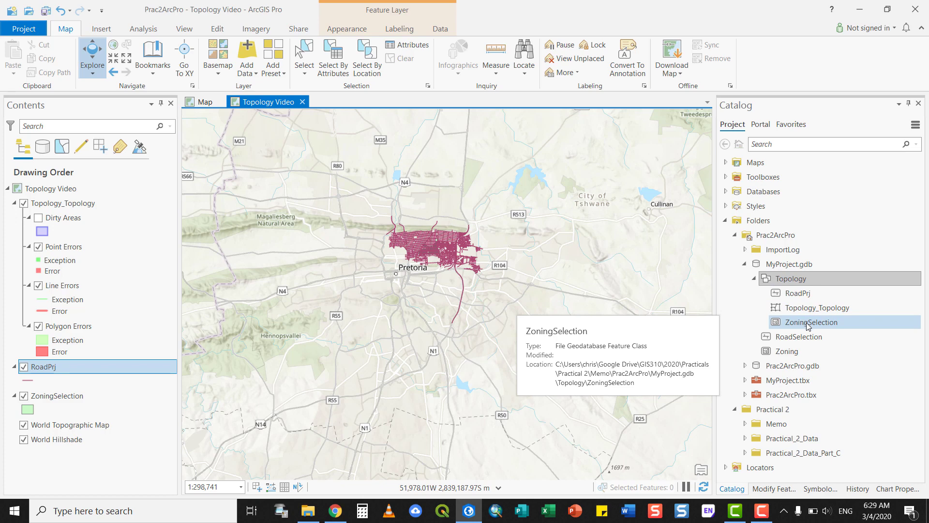
Review Topology_Topology's feature classes in its properties, then cancel without changes
right_click(806, 308)
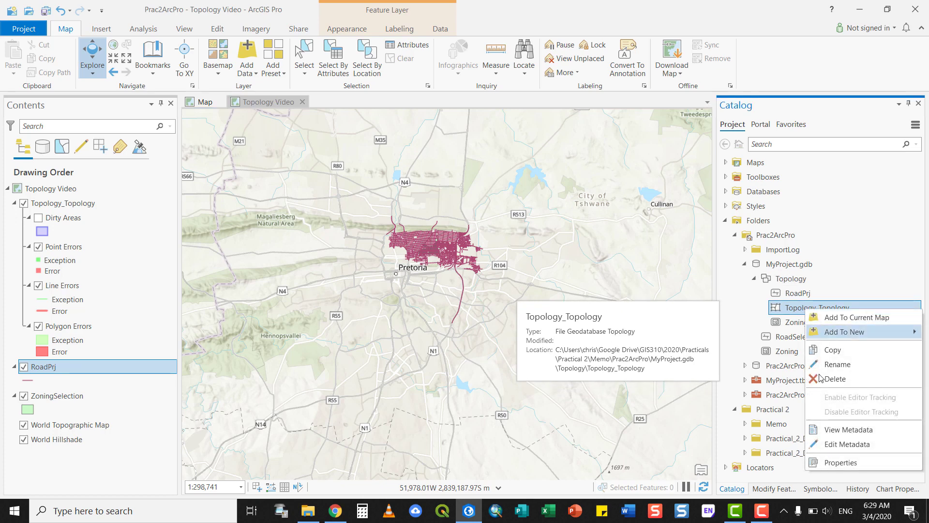
left_click(842, 465)
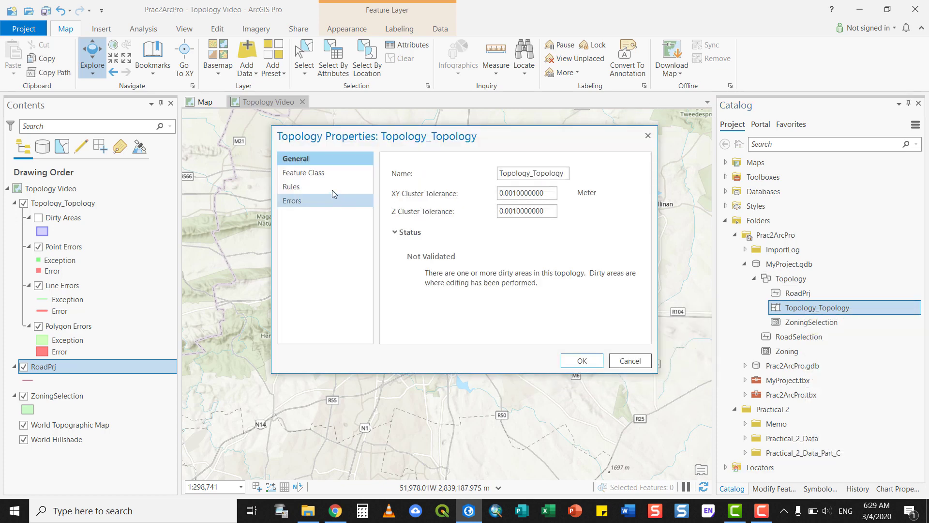
left_click(310, 175)
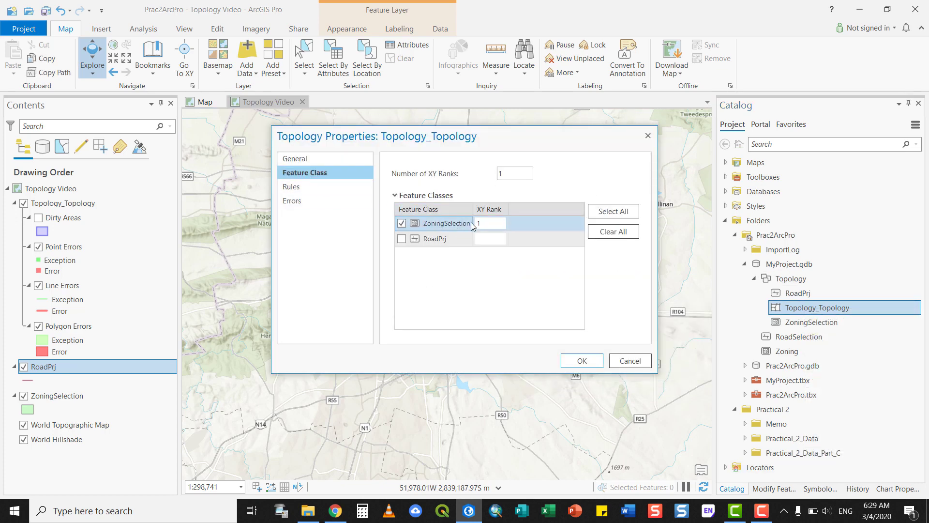
left_click(629, 361)
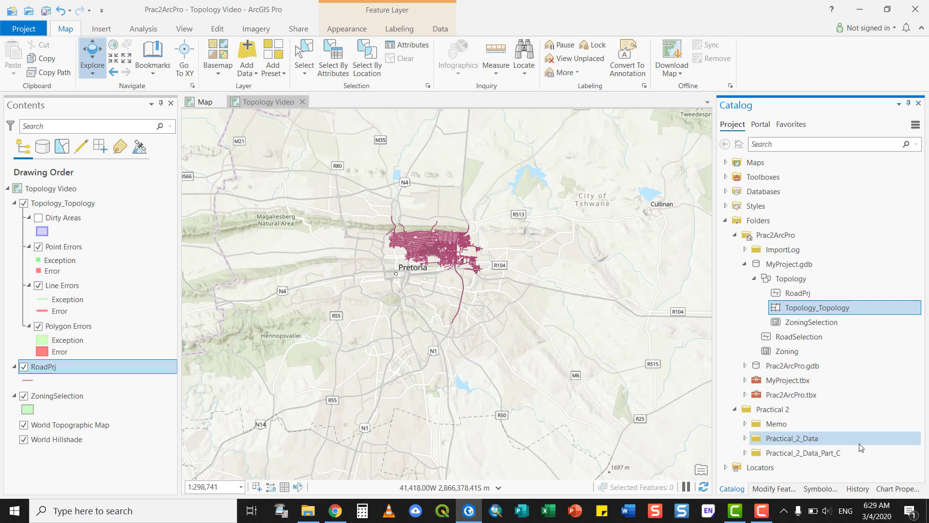
Reopen Topology_Topology's properties and select the ZoningSelection Must Not Overlap (Area) rule
right_click(809, 307)
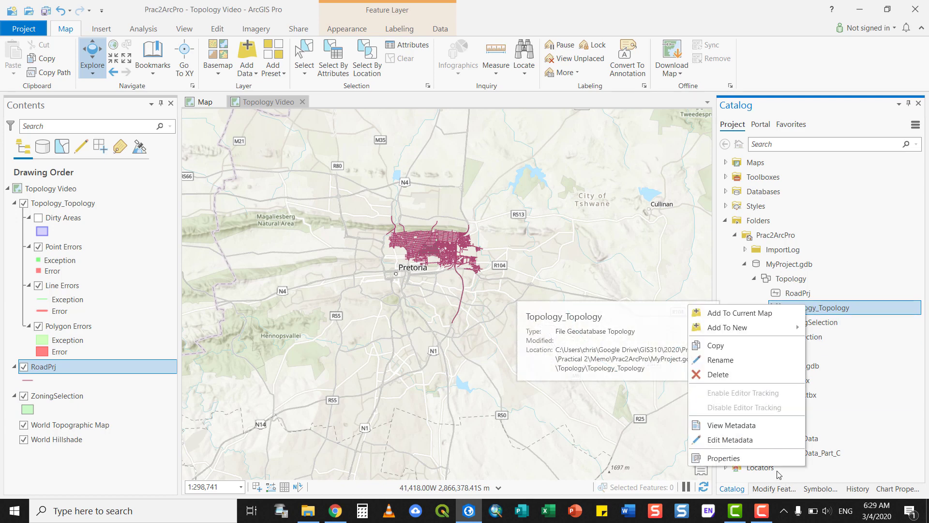
left_click(766, 456)
left_click(295, 189)
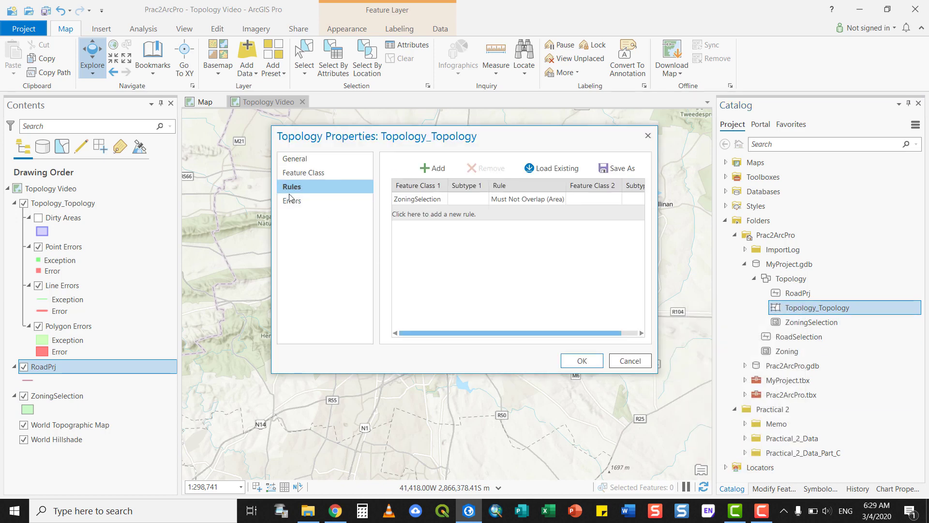
left_click(406, 199)
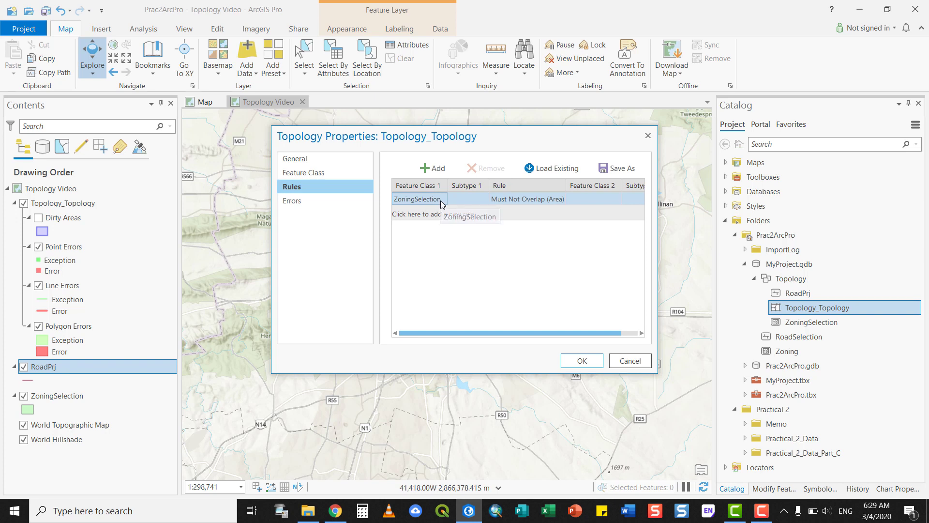
mouse_move(535, 201)
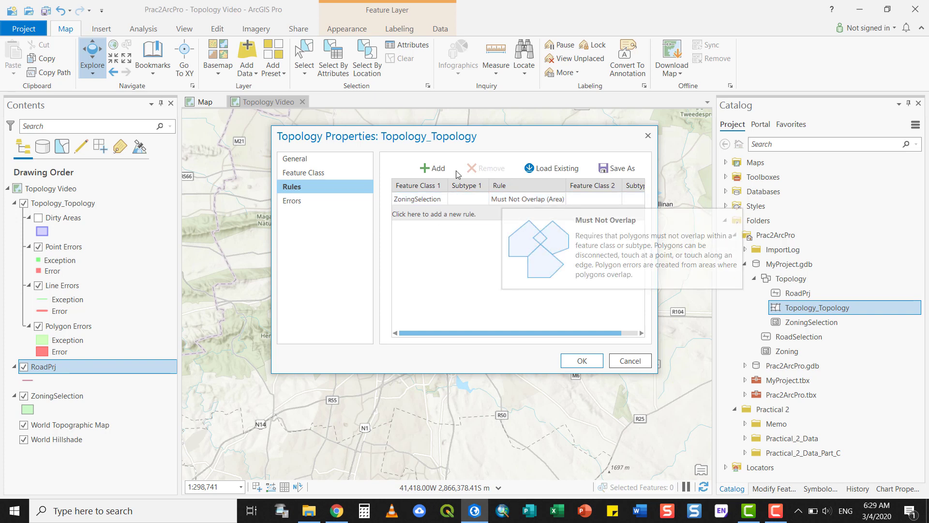
Add a trial rule for ZoningSelection and browse the available topology rule types
left_click(438, 168)
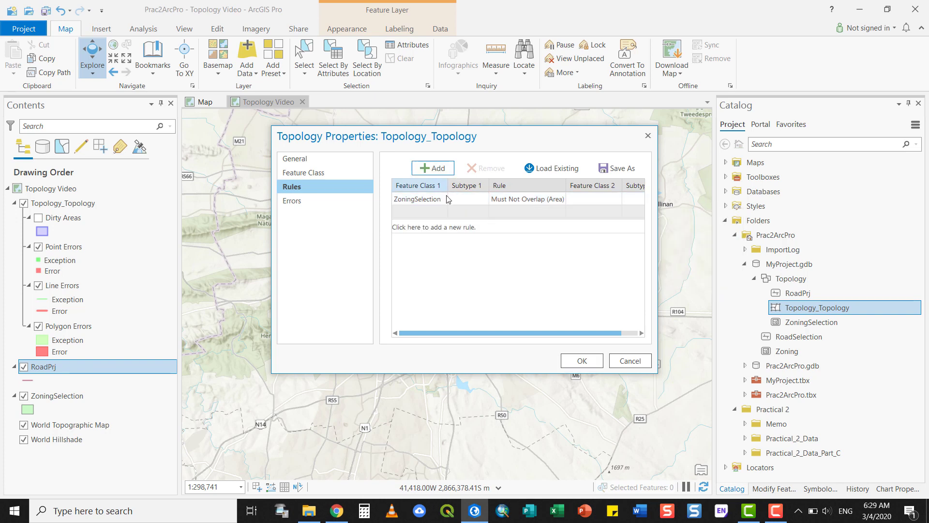
left_click(442, 213)
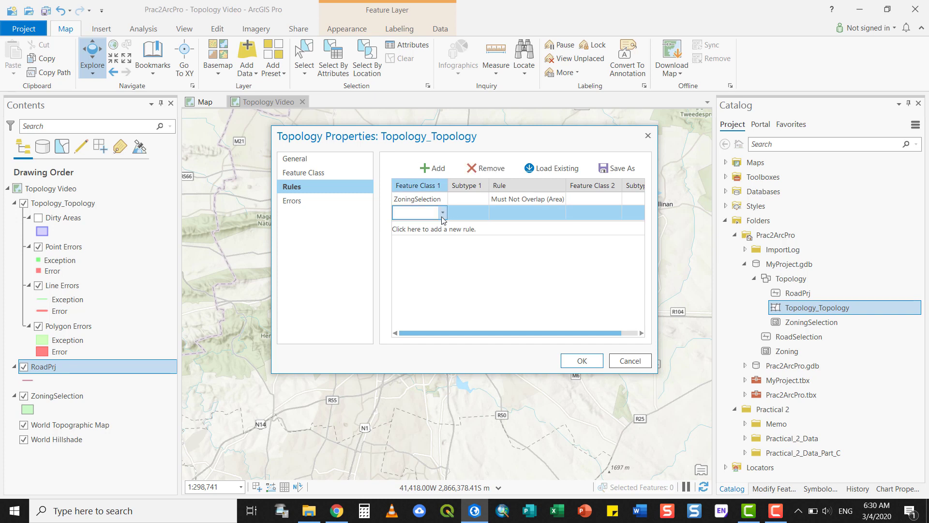
left_click(442, 213)
left_click(438, 225)
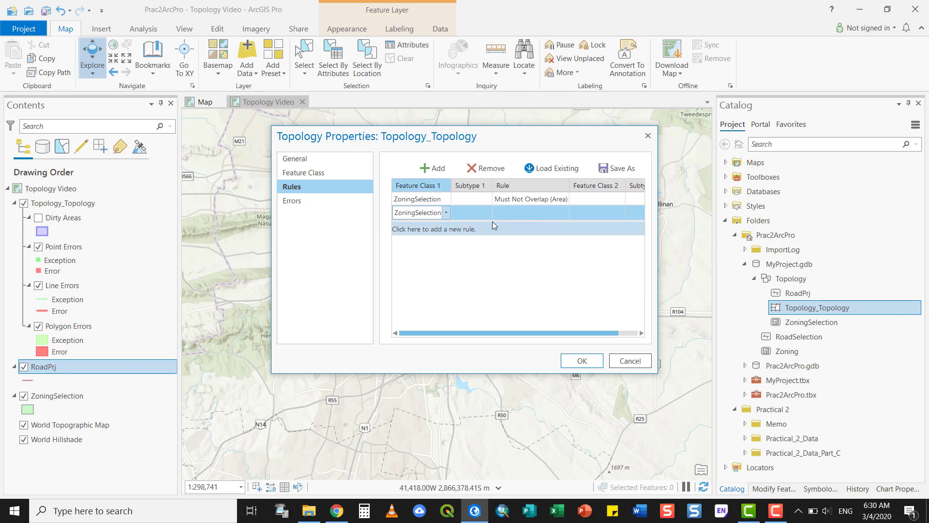
left_click(557, 212)
left_click(582, 215)
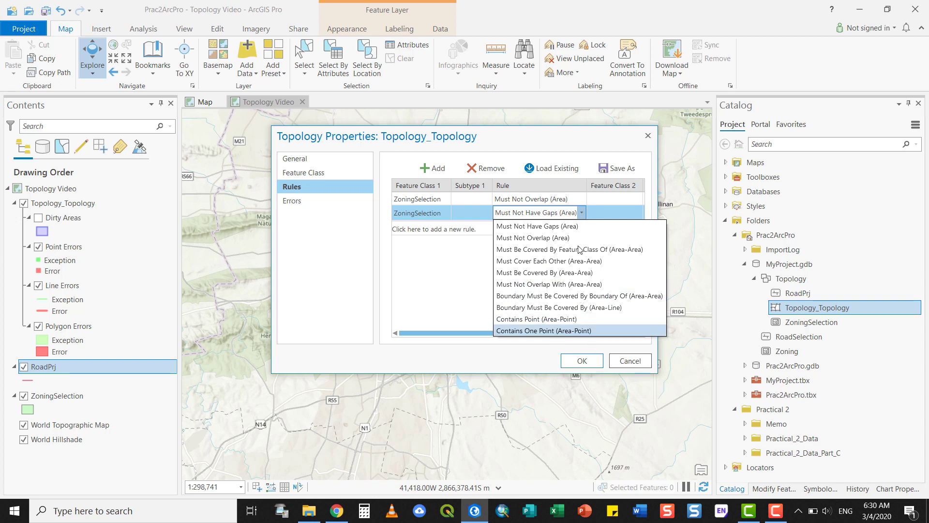
left_click(632, 363)
Remove the unfinished Must Not Have Gaps rule, check validation status, and confirm with OK
left_click(486, 168)
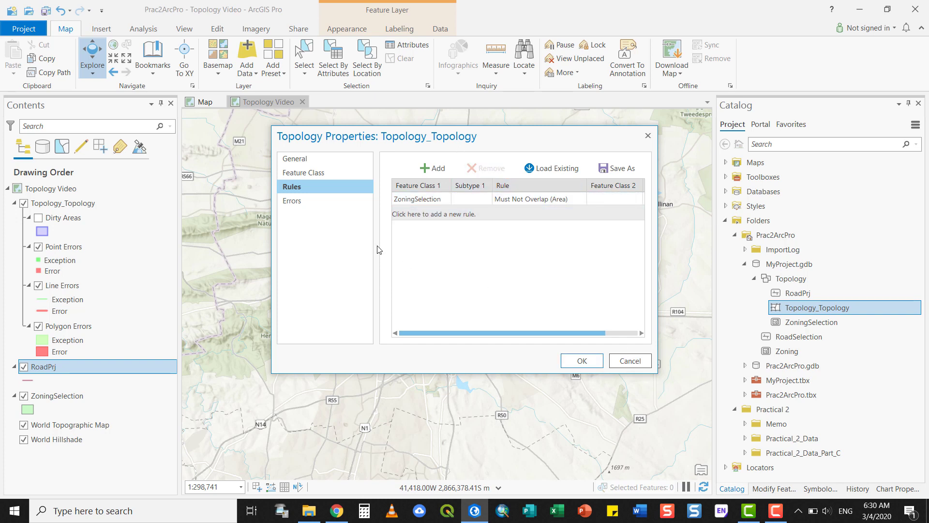
left_click(306, 199)
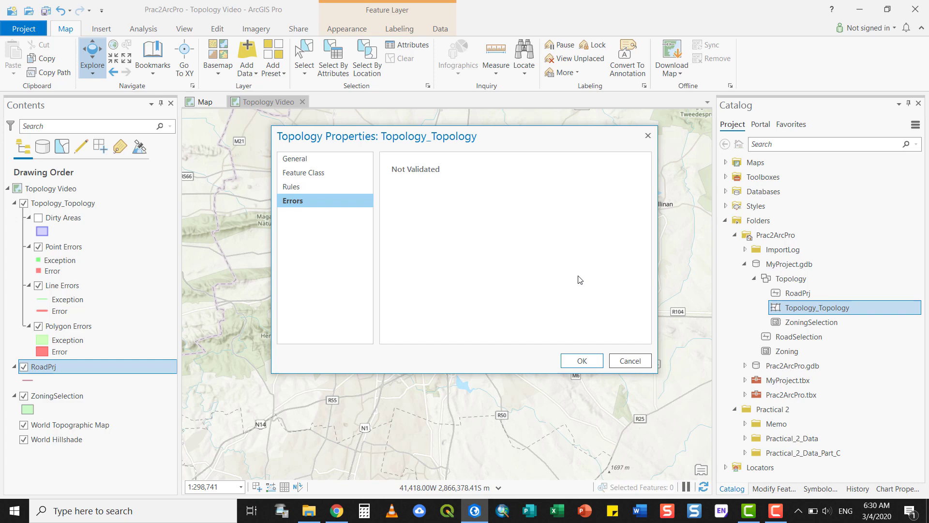
left_click(583, 362)
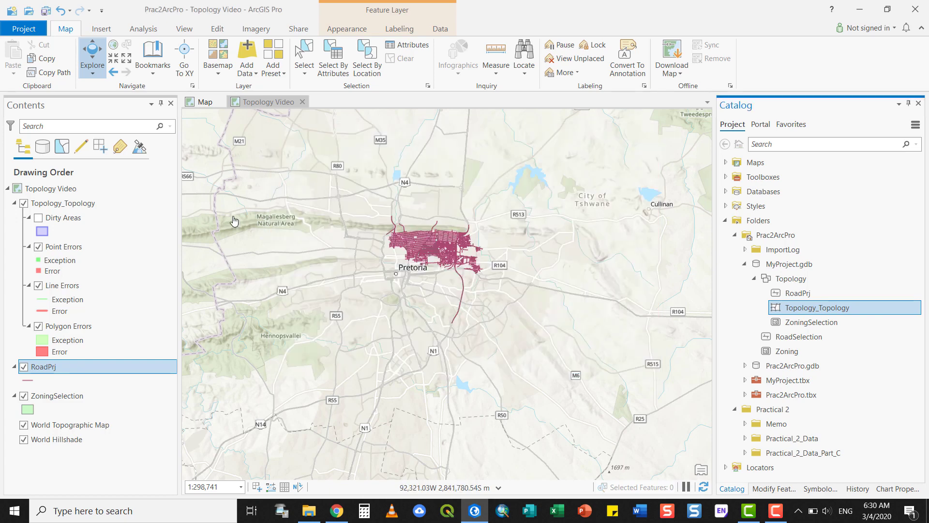
Set Topology_Topology (Geodatabase) as the editing topology and open the Error Inspector
left_click(217, 30)
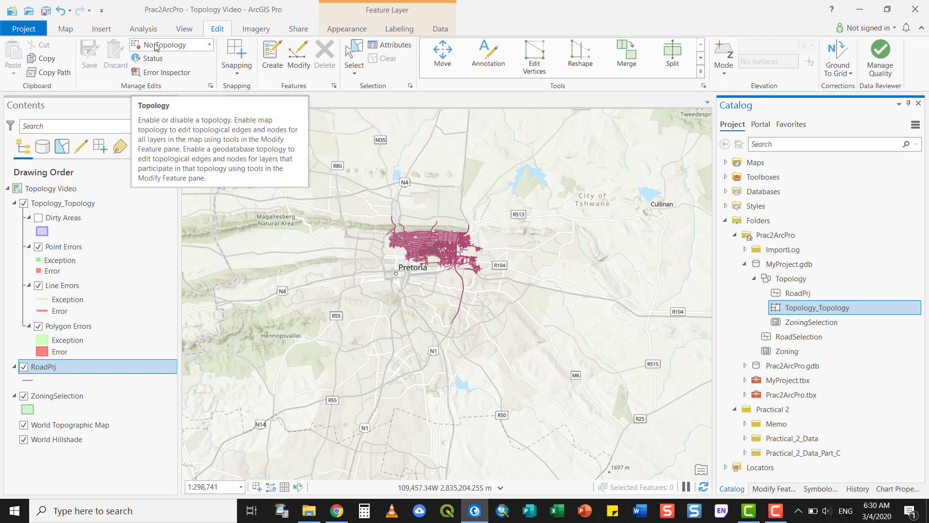
left_click(210, 45)
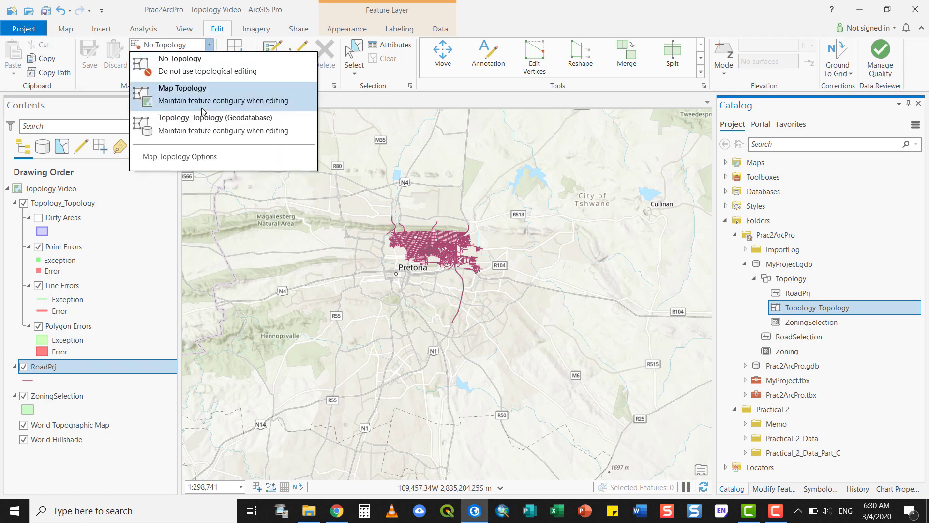
left_click(206, 130)
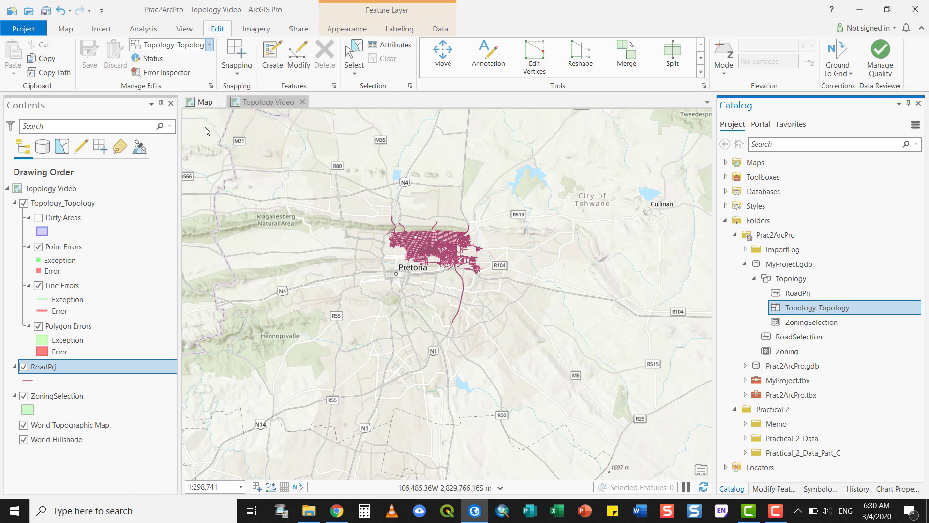
left_click(162, 73)
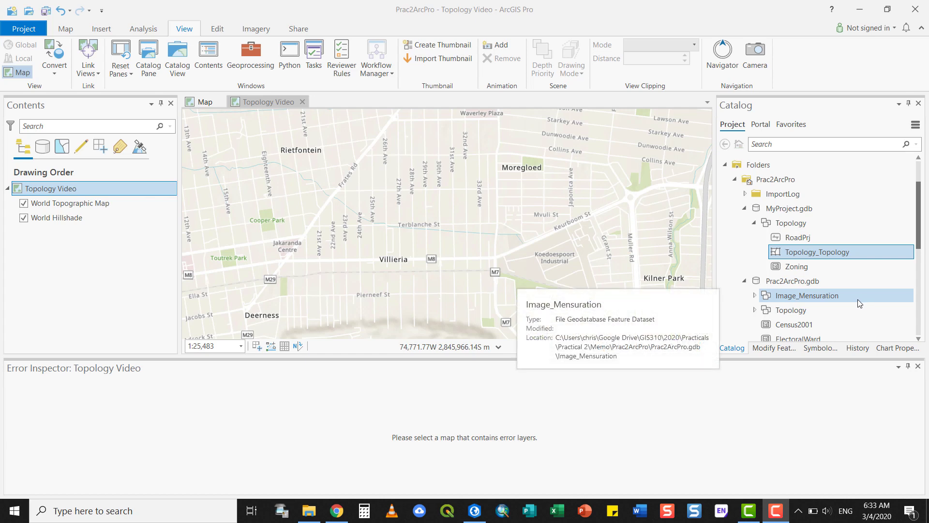
Include RoadPrj and Zoning as Topology_Topology feature classes and start a new rule
right_click(836, 253)
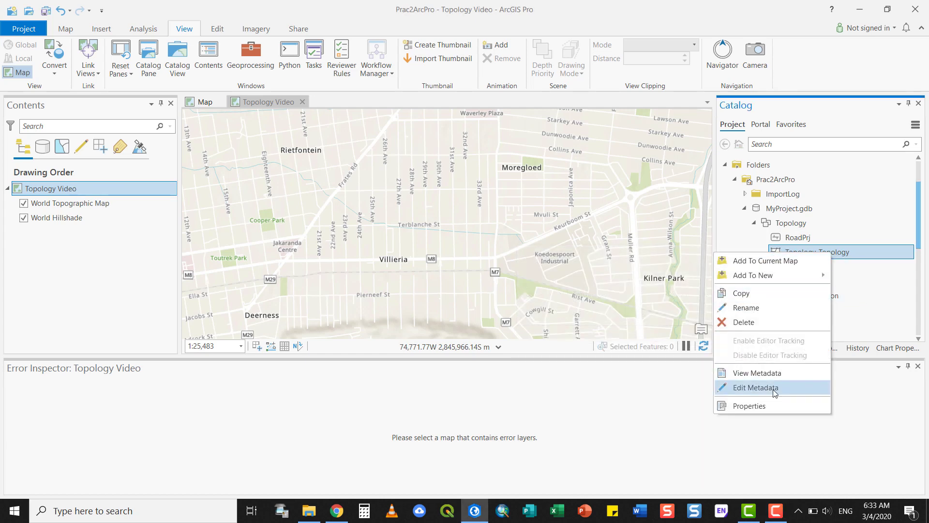
left_click(768, 408)
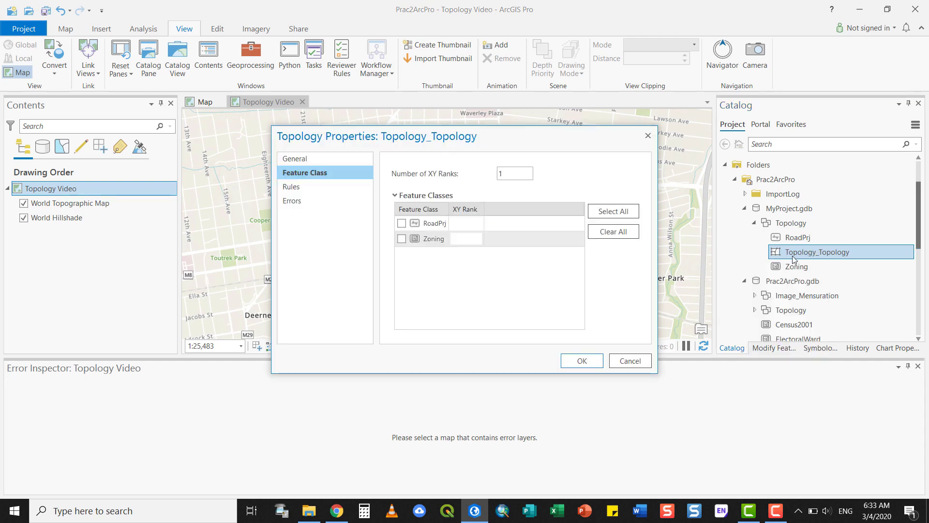
left_click(401, 224)
left_click(401, 239)
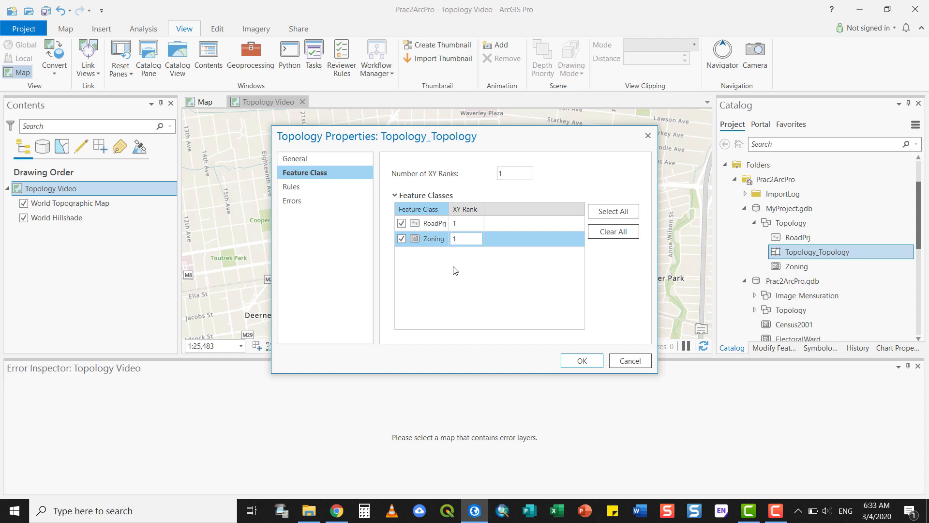
left_click(303, 189)
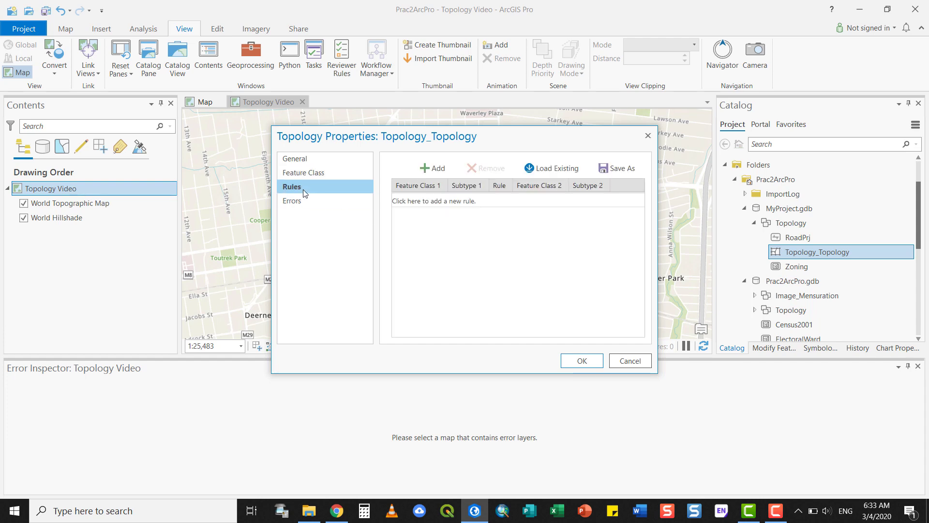
left_click(432, 168)
left_click(441, 202)
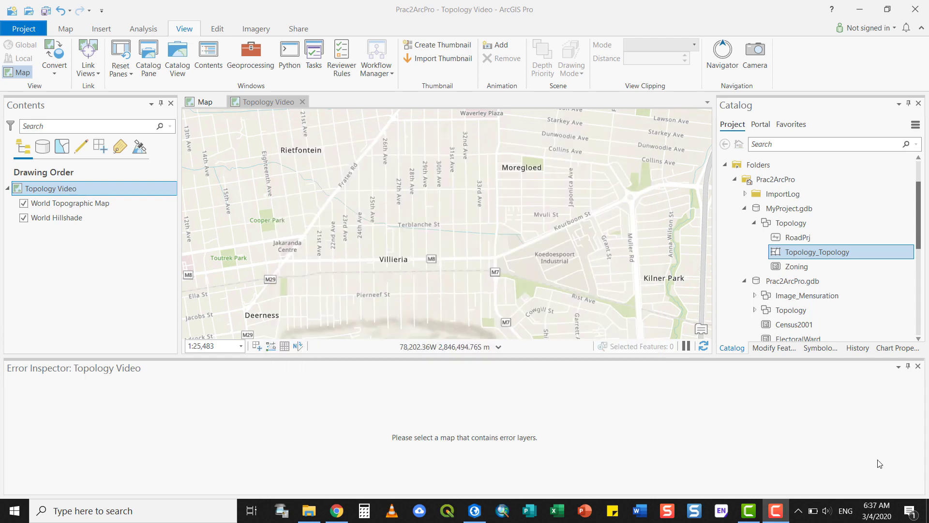
Add the Topology dataset's layers to the map and zoom to the Zoning layer's extent
left_click_drag(793, 224, 114, 188)
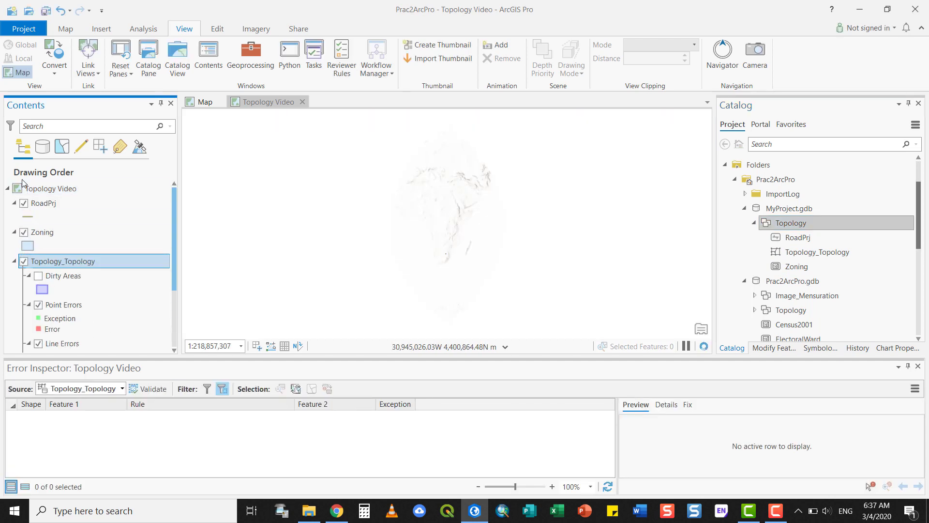
right_click(46, 235)
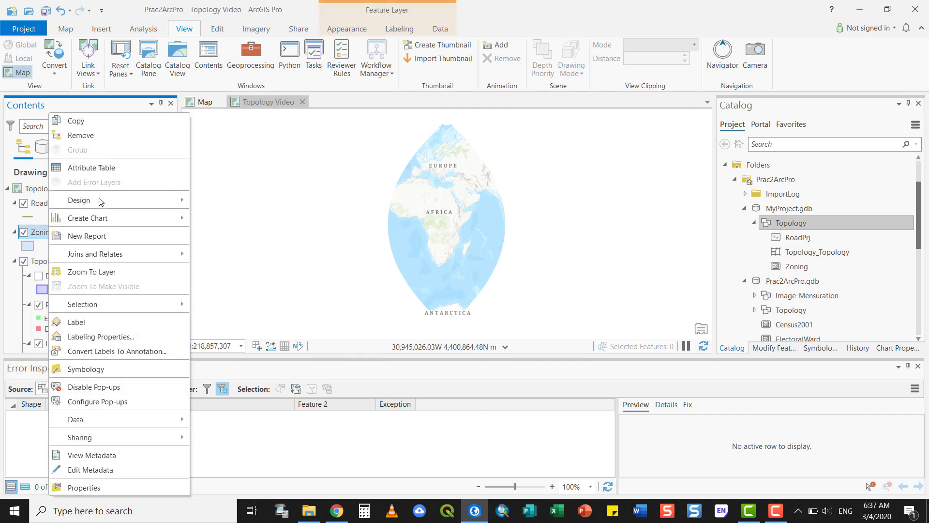
left_click(102, 272)
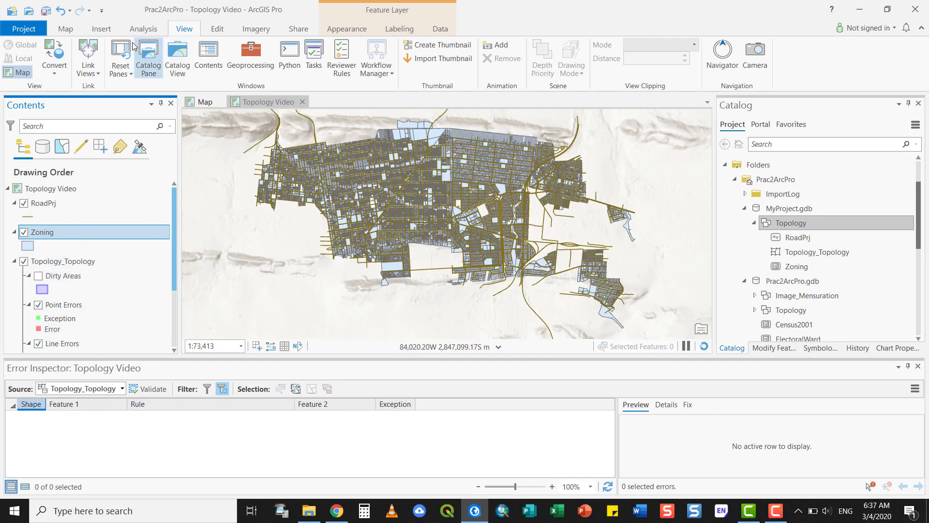
left_click(212, 30)
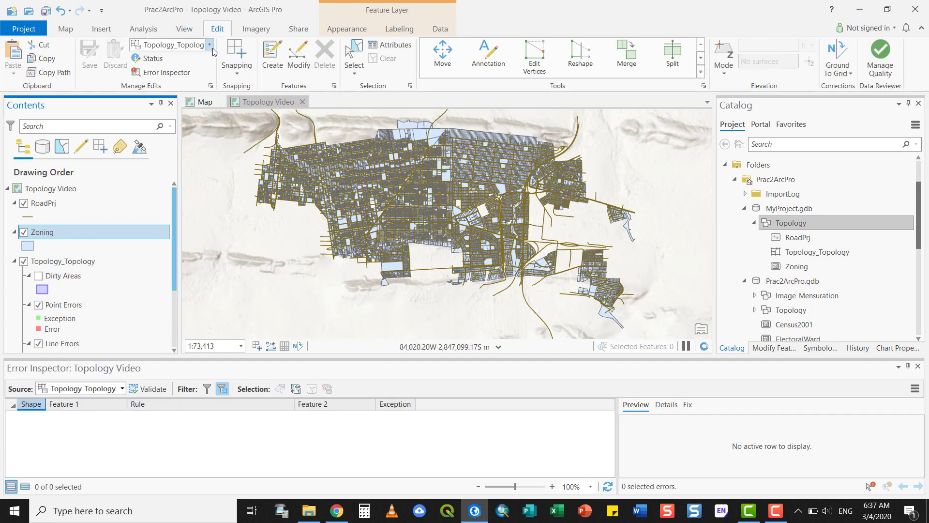
Validate the Topology_Topology geodatabase topology, producing 1,609 errors
left_click(209, 45)
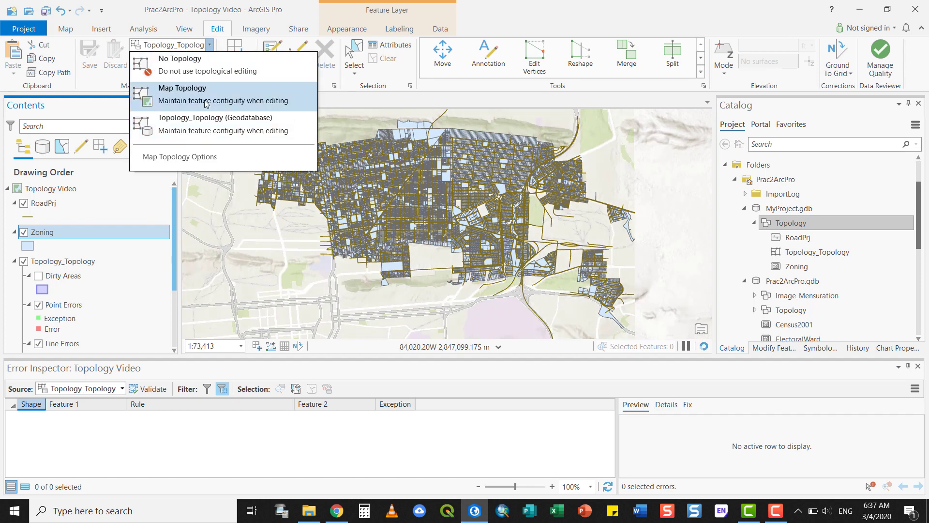
left_click(211, 127)
left_click(150, 390)
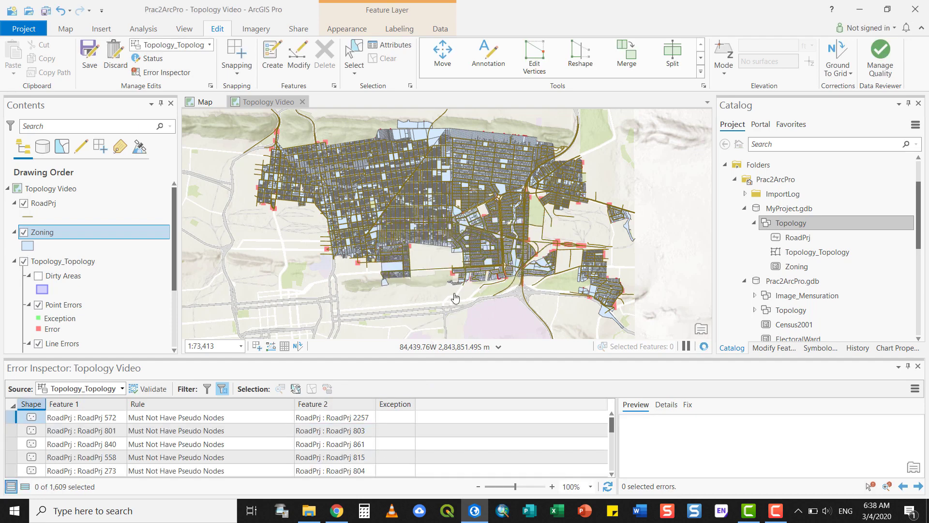
Hide the World Topographic Map and World Hillshade basemap layers
scroll(128, 290, "down", 3)
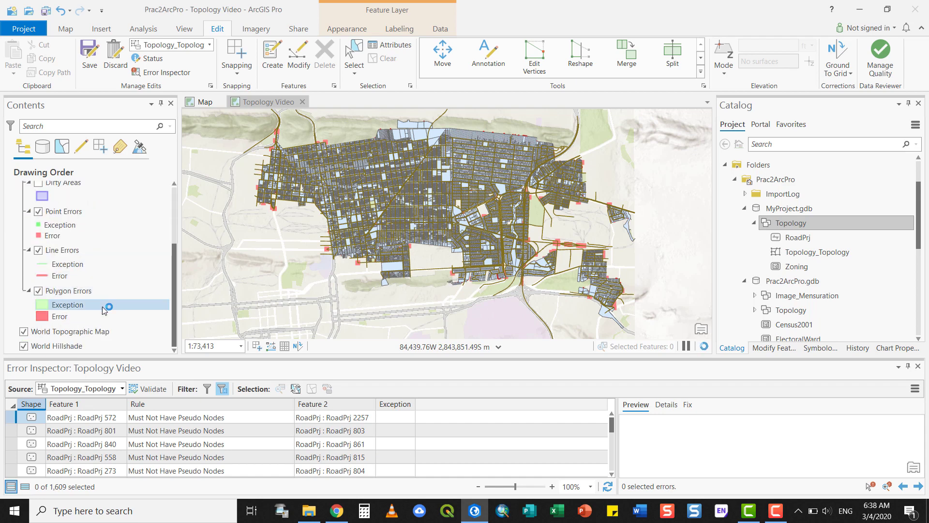
left_click(23, 332)
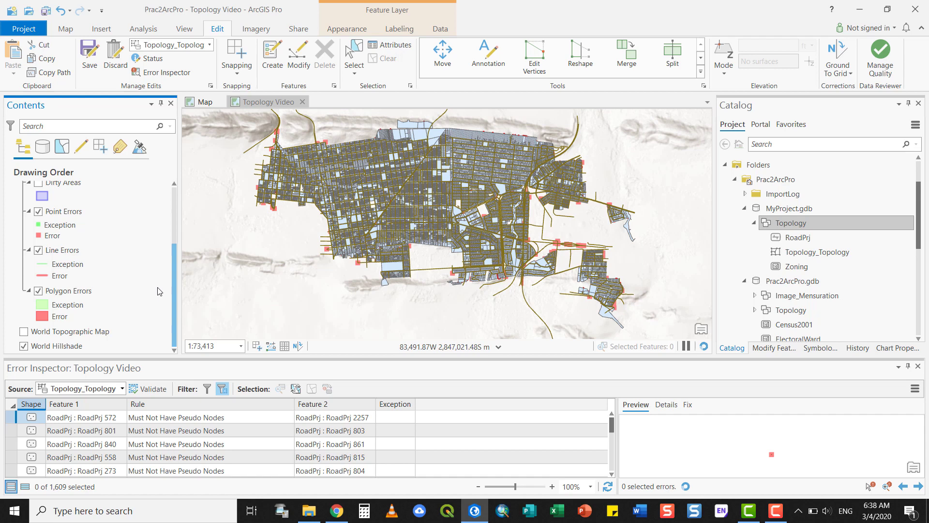
left_click(24, 346)
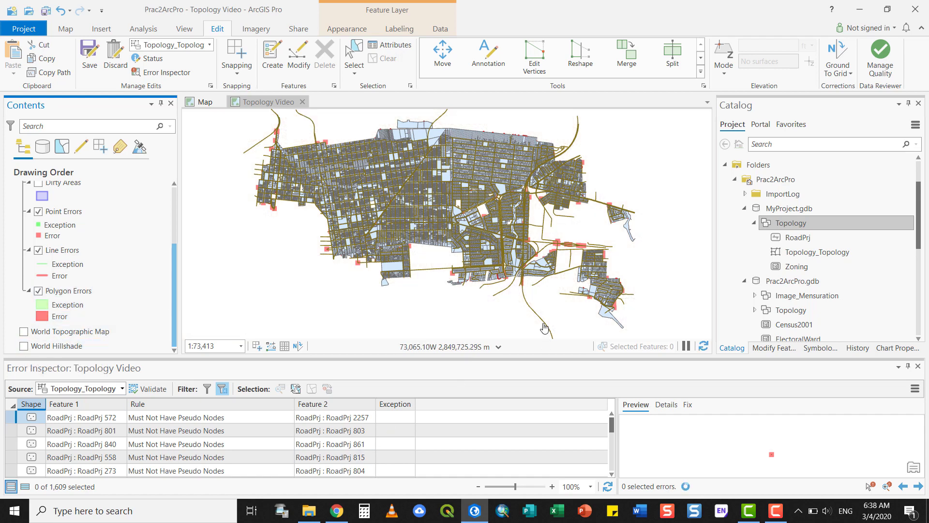
Filter the Error Inspector to show only Must Not Have Pseudo Nodes errors
scroll(455, 277, "up", 6)
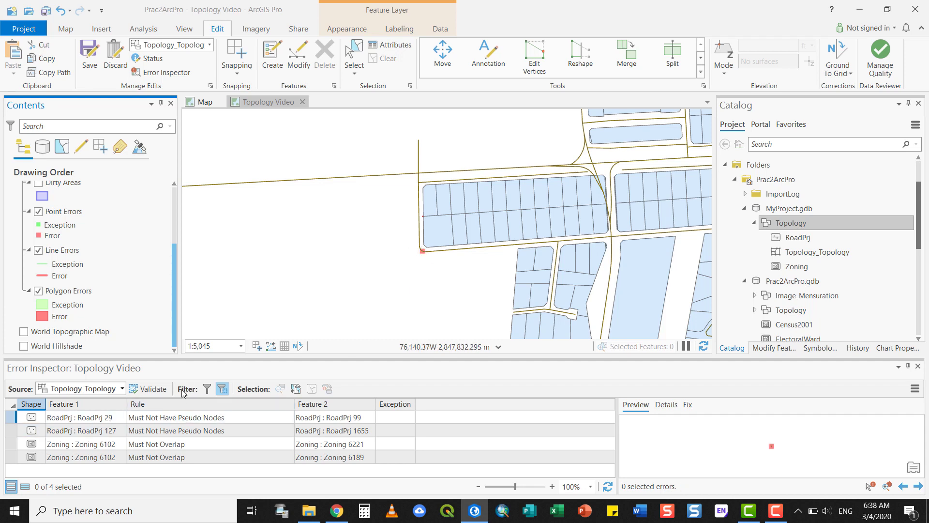
left_click(211, 393)
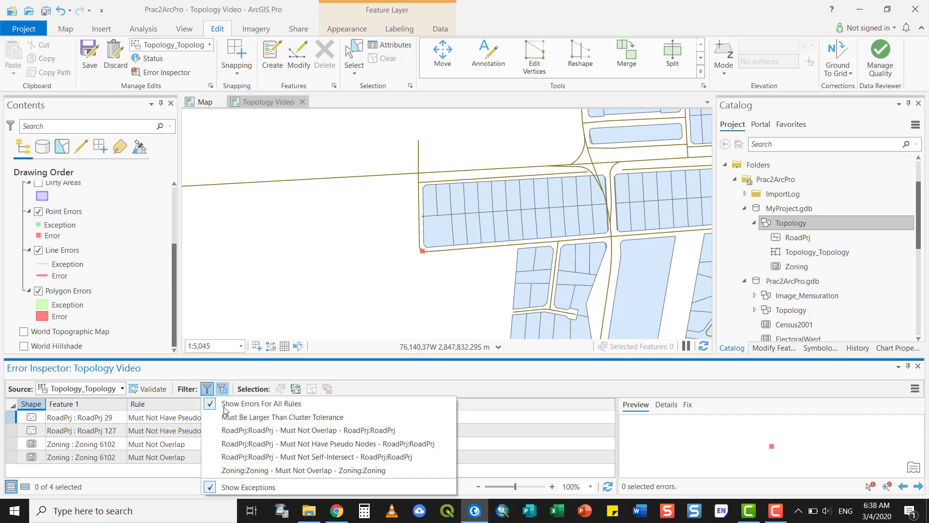
left_click(264, 431)
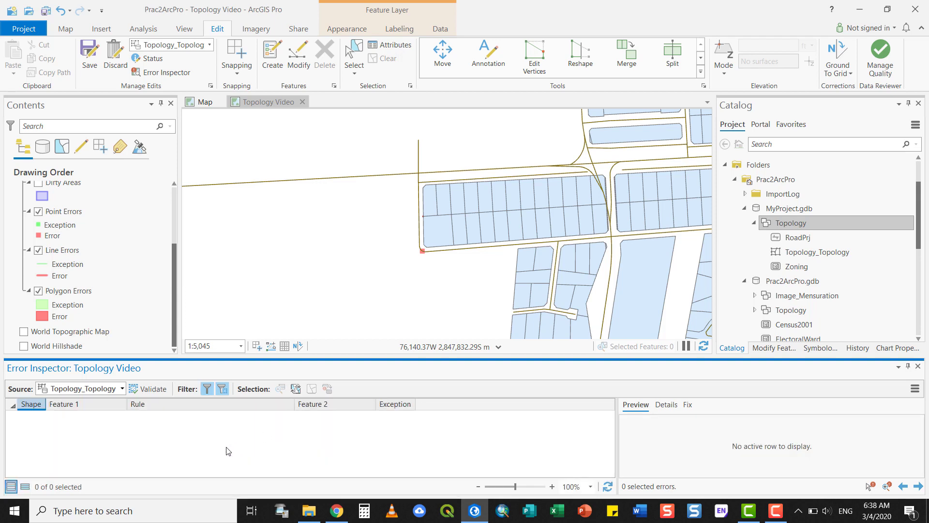
left_click(207, 391)
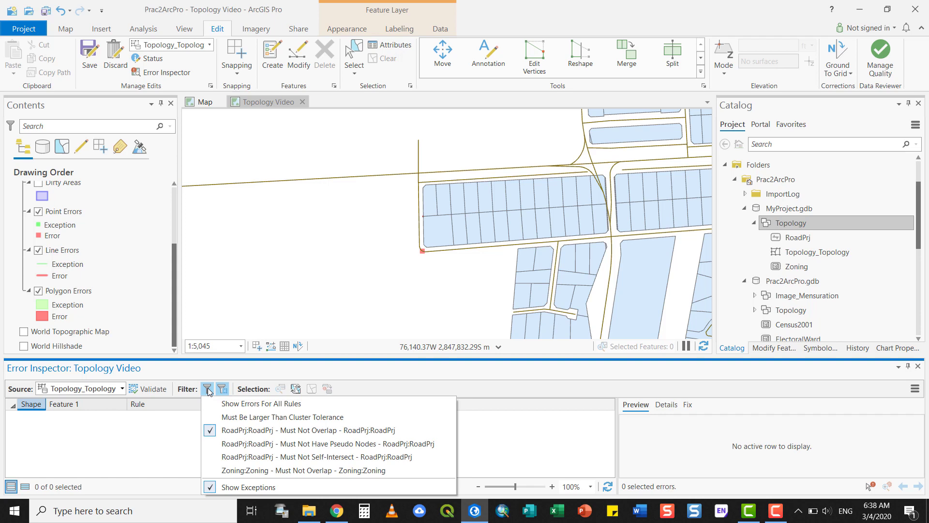
left_click(240, 432)
left_click(206, 392)
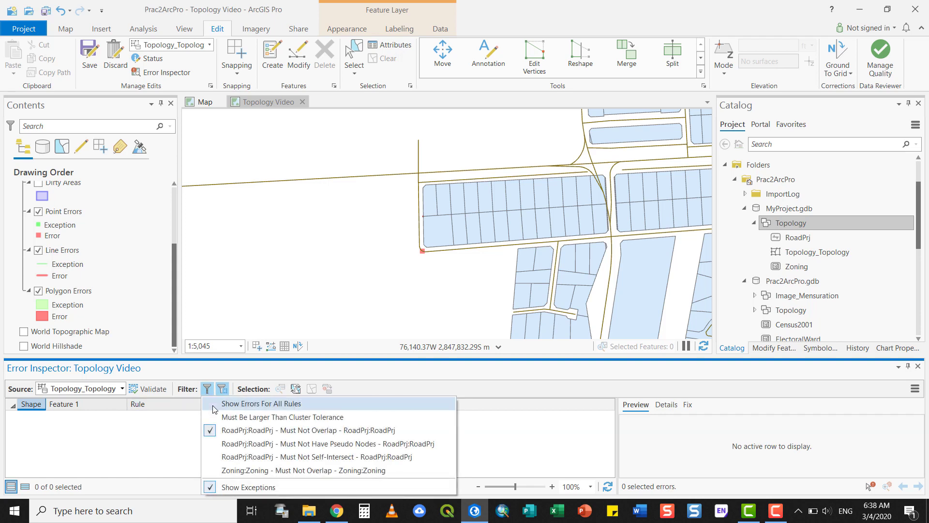
left_click(234, 444)
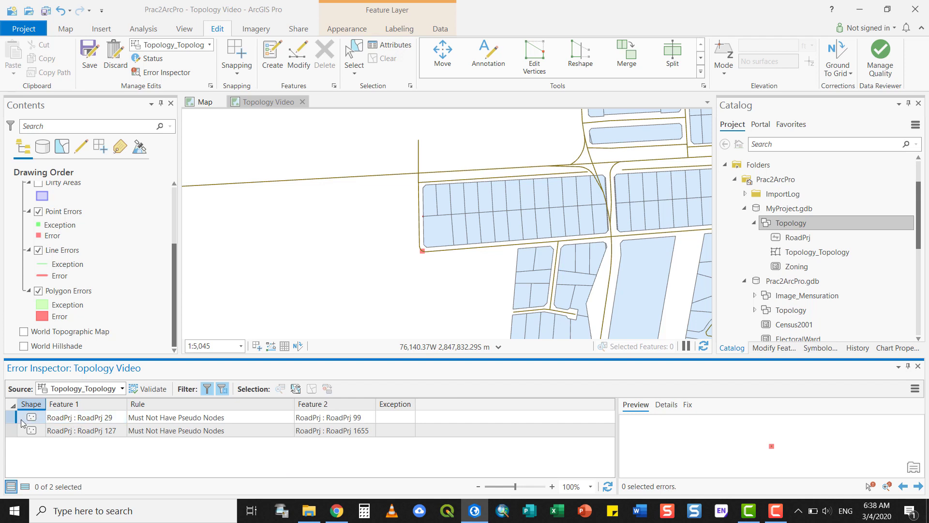
Zoom to the RoadPrj 127/1655 pseudo-node error and view its property details
left_click(11, 419)
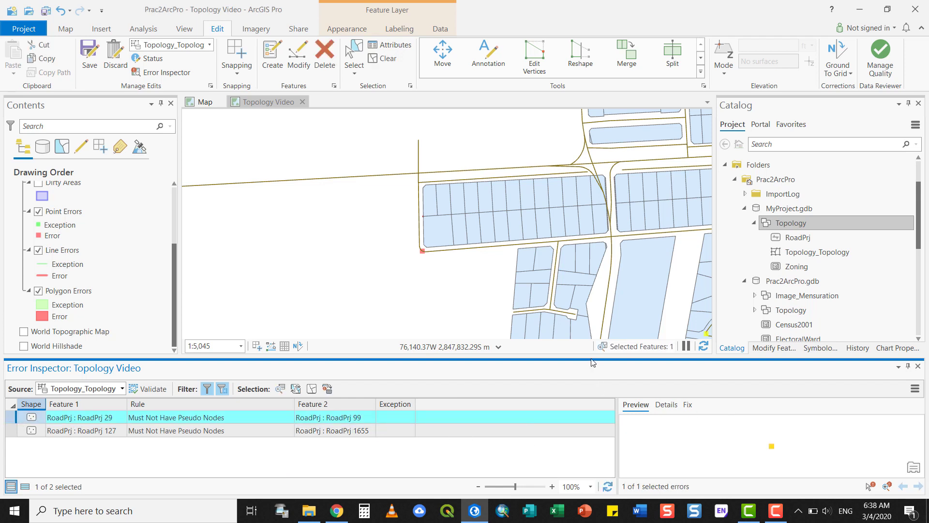
left_click_drag(594, 357, 594, 310)
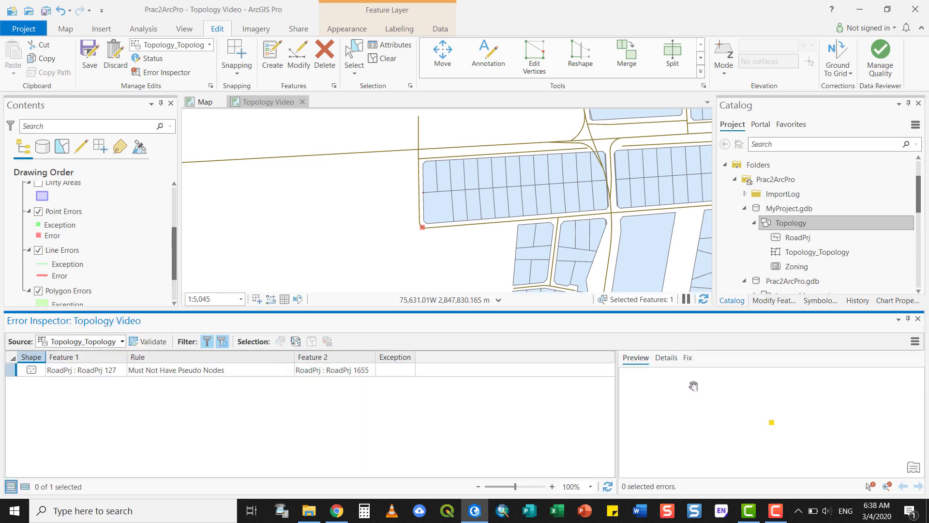
left_click(882, 483)
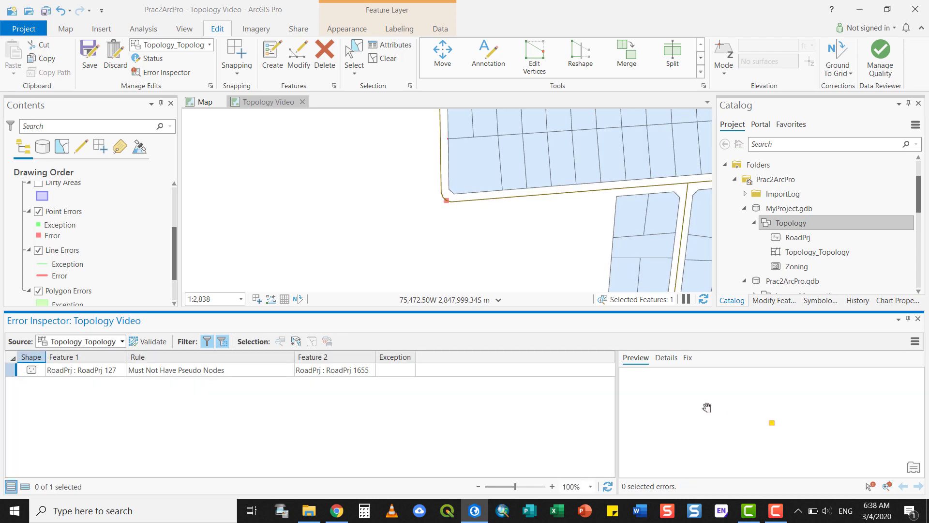
left_click(688, 359)
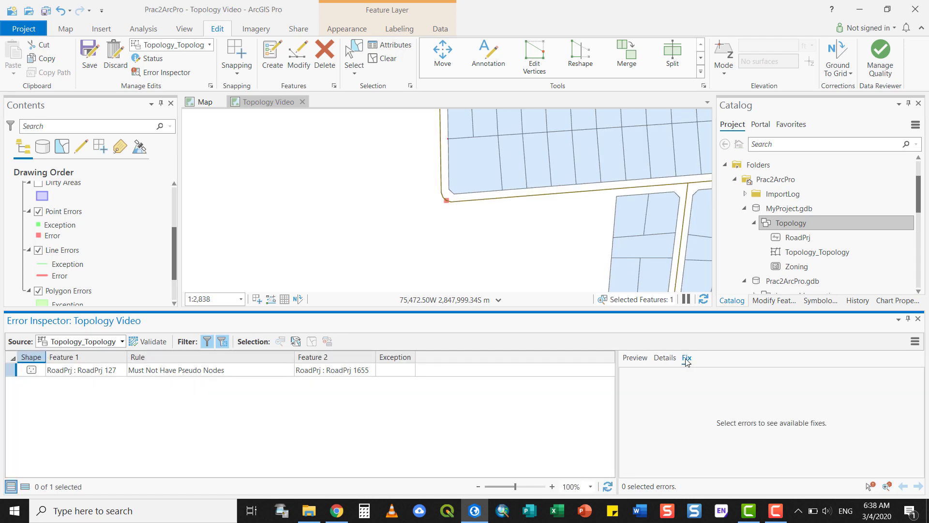
left_click(665, 358)
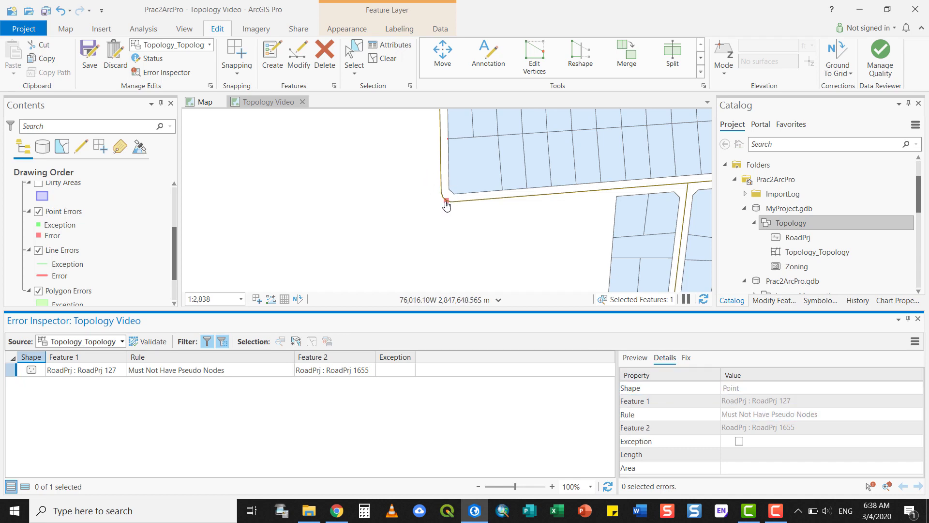
Filter errors to Zoning:Zoning - Must Not Overlap (564 errors) and zoom out to the full city
left_click(207, 342)
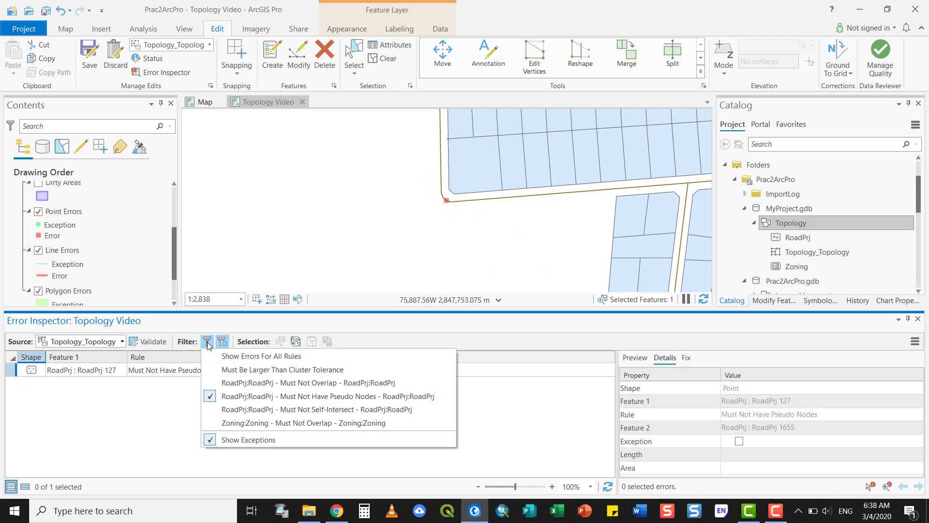
left_click(271, 411)
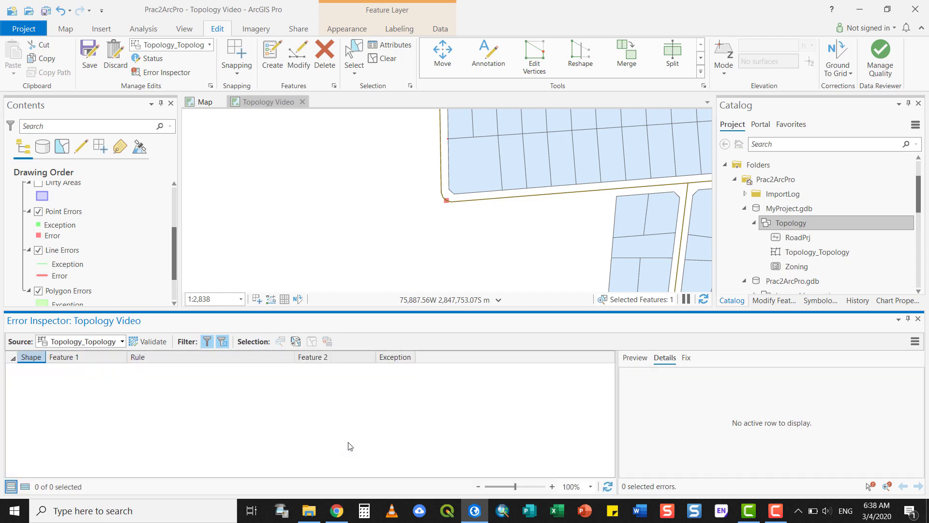
left_click(216, 340)
left_click(244, 425)
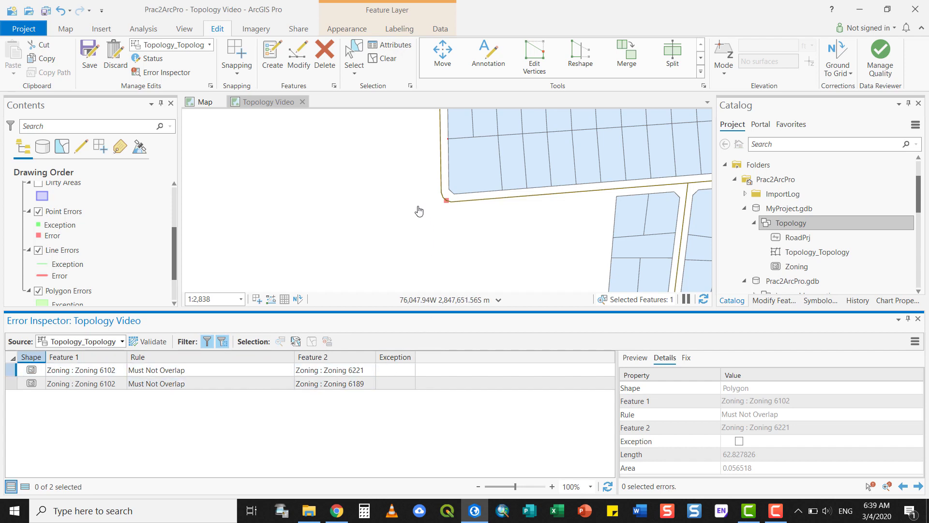
scroll(425, 212, "down", 5)
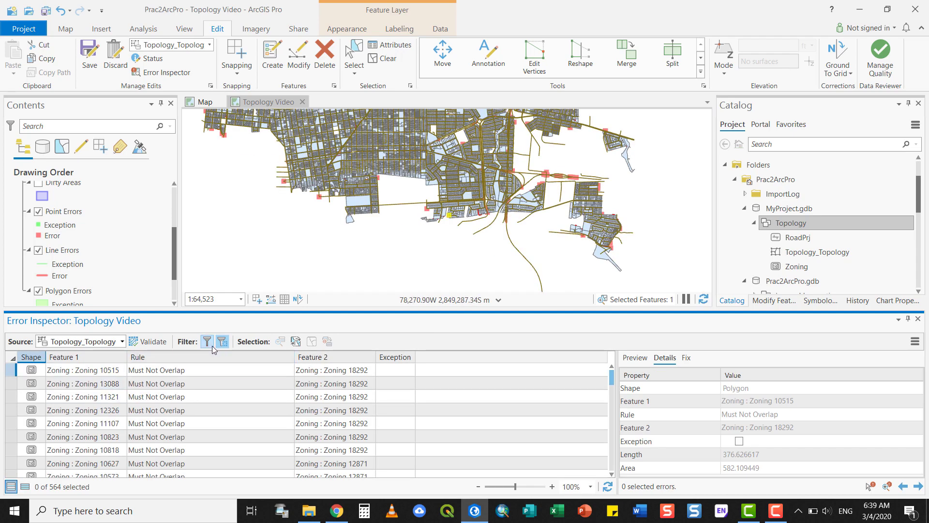
left_click(210, 344)
left_click(290, 409)
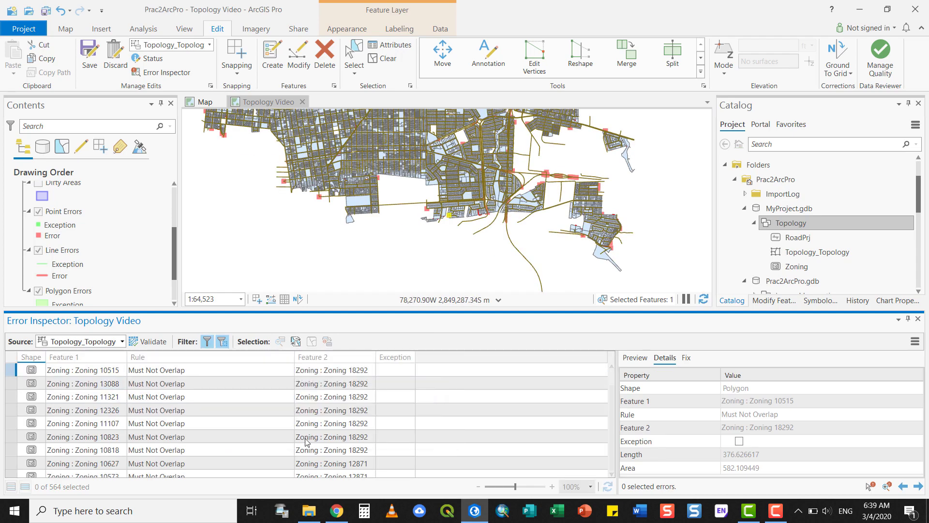
left_click(207, 342)
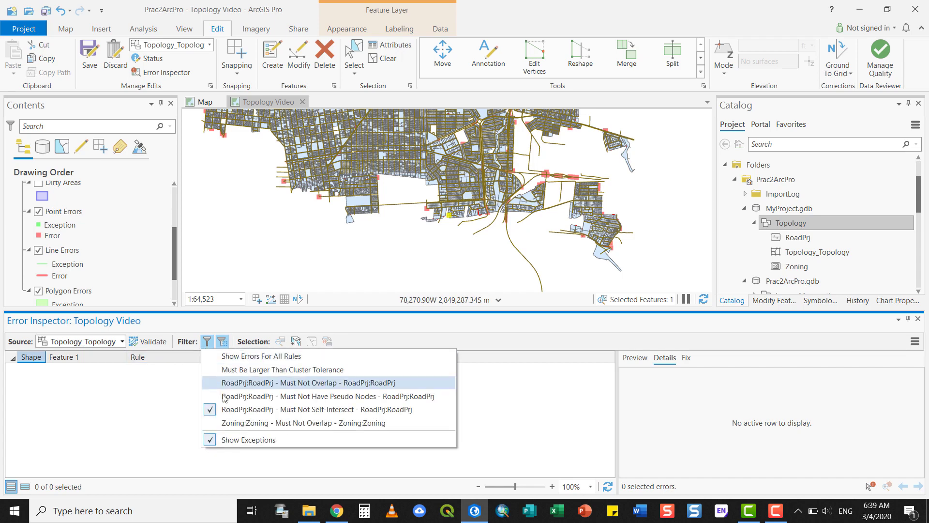
left_click(238, 424)
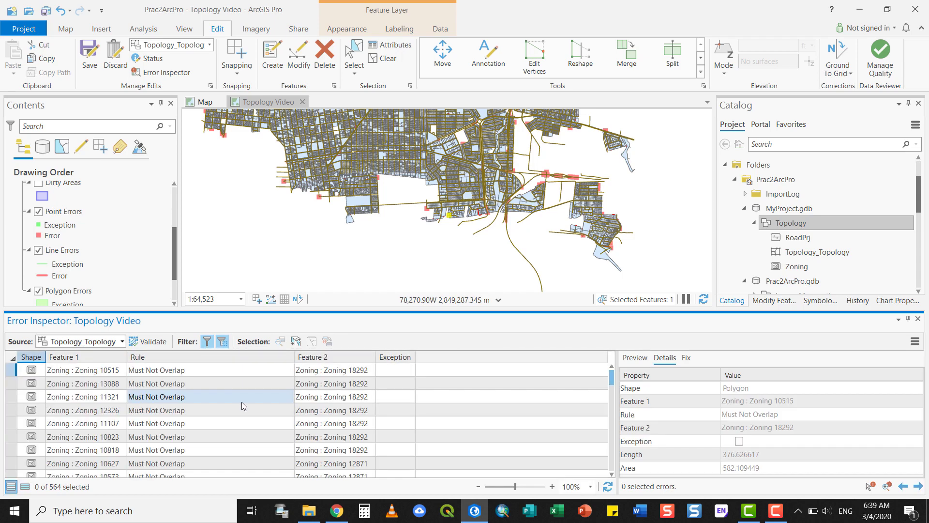
Zoom to the Zoning 10515/18292 overlap, hide RoadPrj, and view its Create Feature, Merge, Remove Overlap fixes
left_click(14, 371)
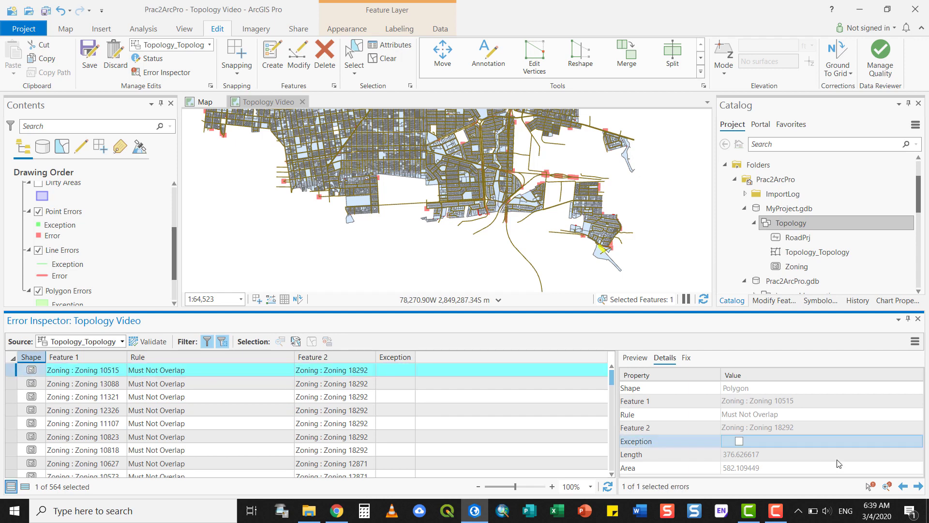
left_click(886, 486)
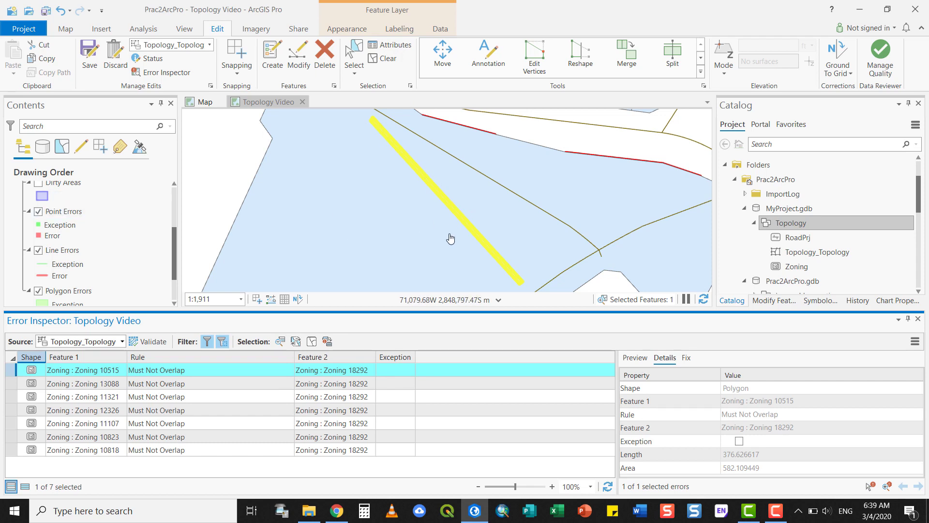
scroll(47, 290, "down", 2)
scroll(47, 290, "up", 6)
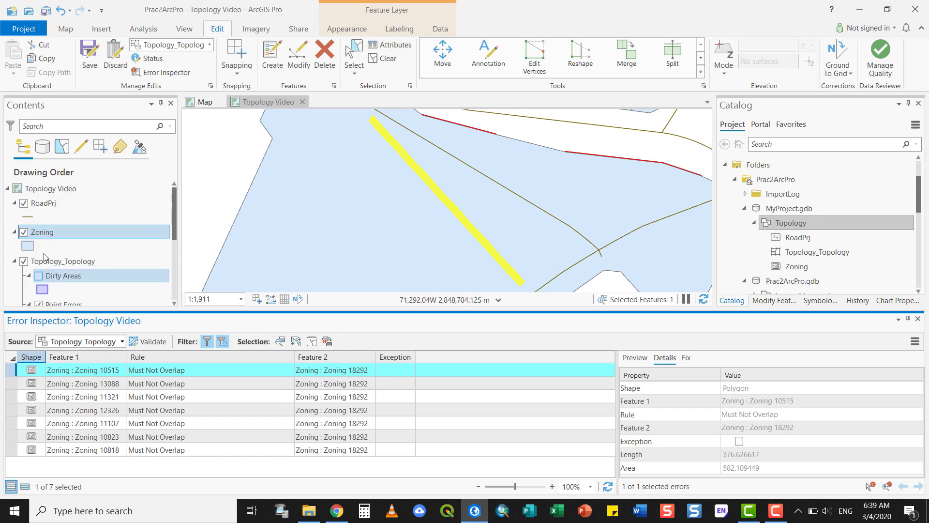
left_click(23, 203)
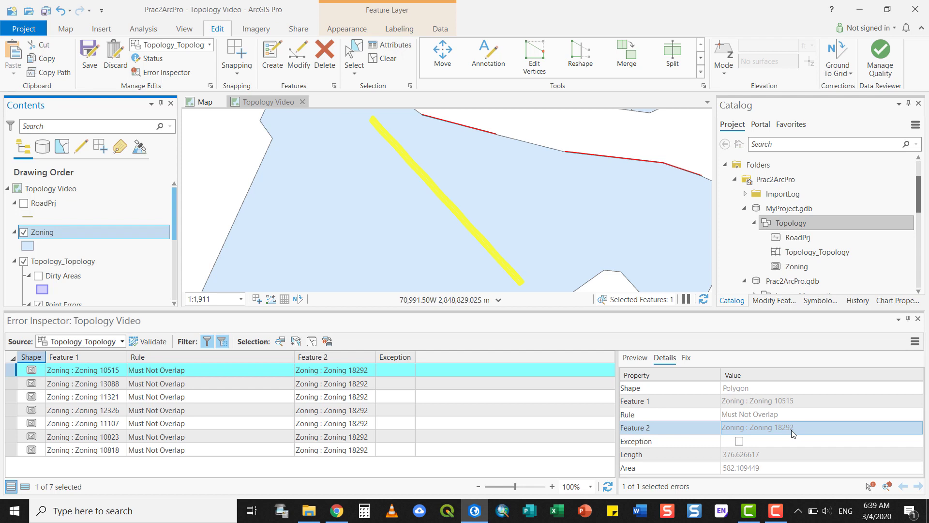
left_click(687, 358)
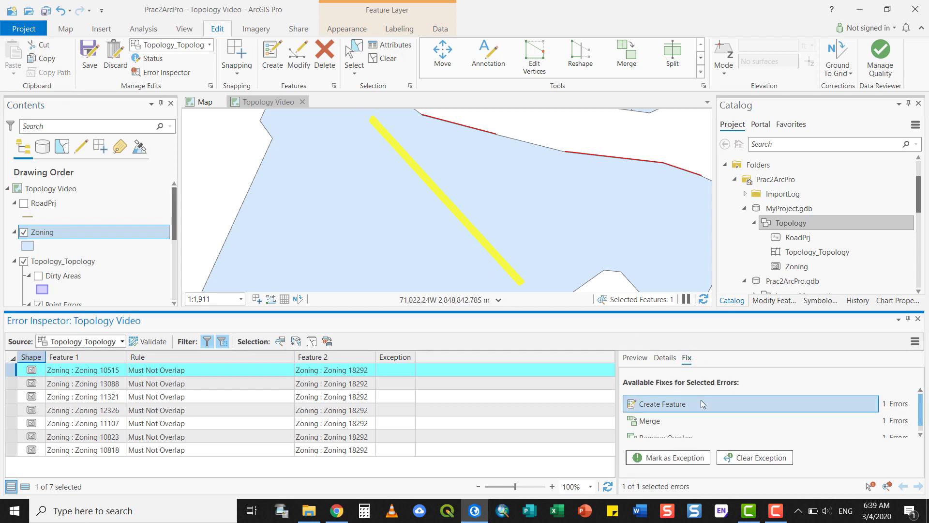
Show the Details of the Zoning 10515–18292 overlap: length 376.626617, area 582.109449
left_click(920, 435)
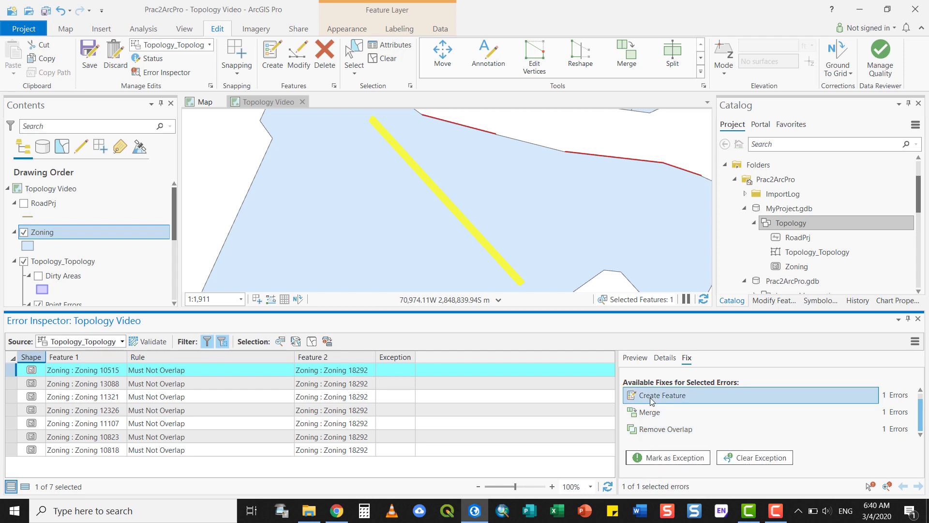
left_click(665, 358)
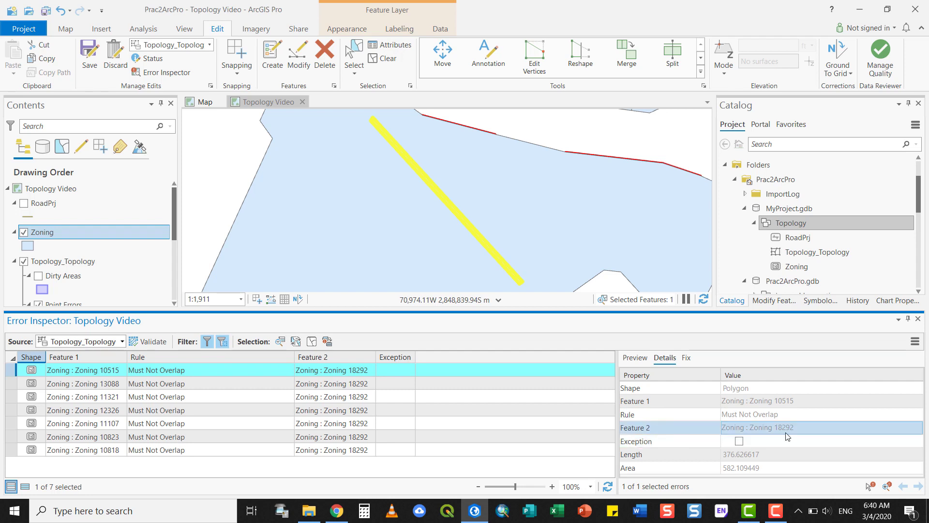
Identify the zoning polygons under the overlap with Explore and flash feature 68000119
left_click(65, 30)
left_click(465, 222)
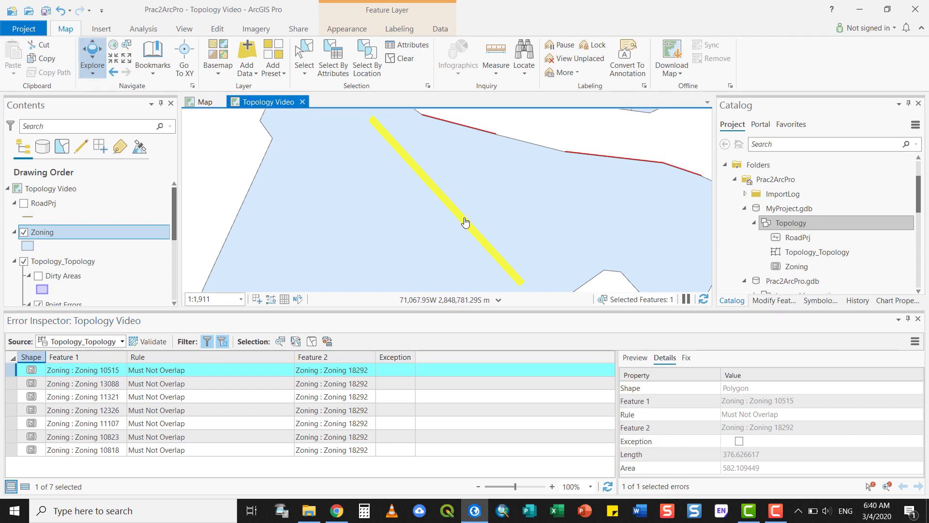
left_click(464, 221)
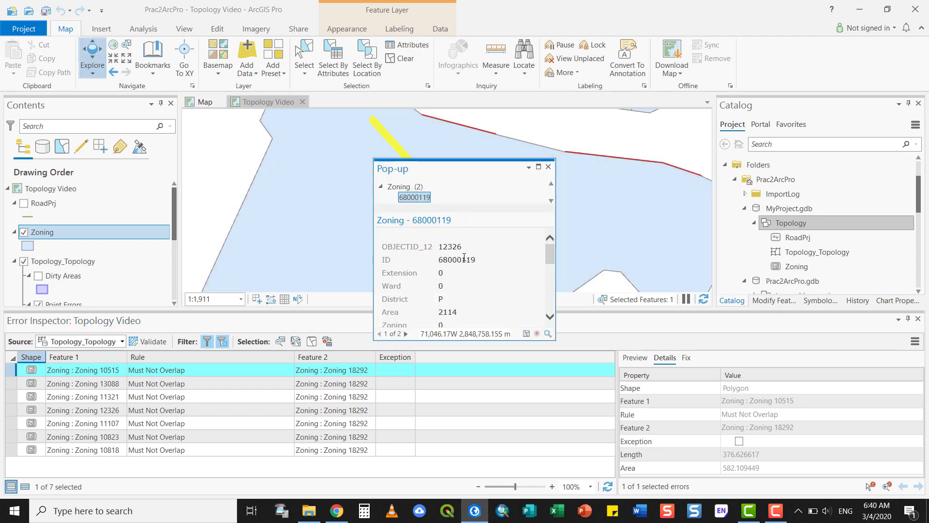
scroll(498, 278, "down", 3)
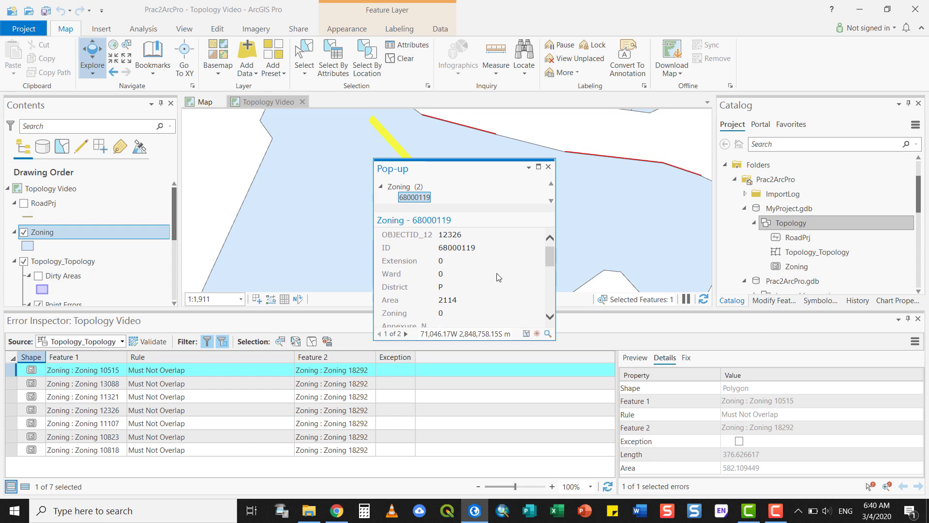
scroll(498, 277, "down", 5)
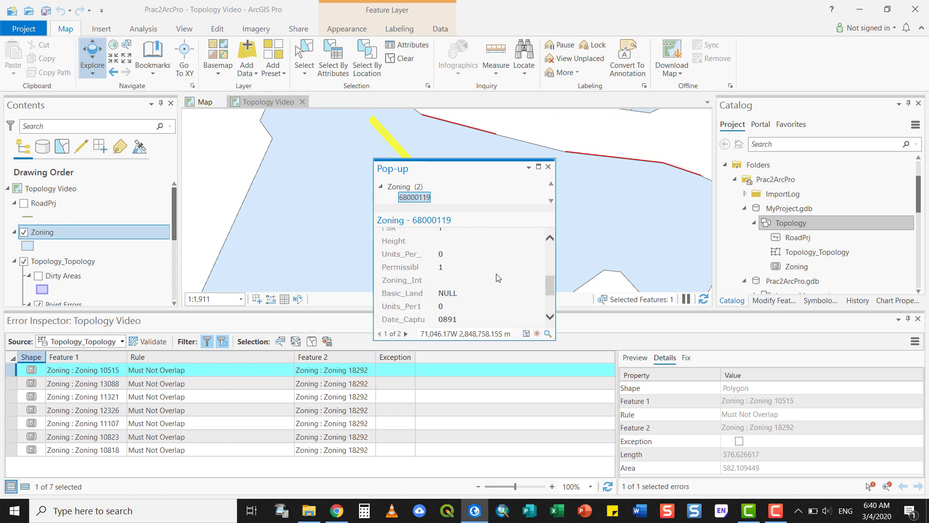
scroll(498, 277, "up", 8)
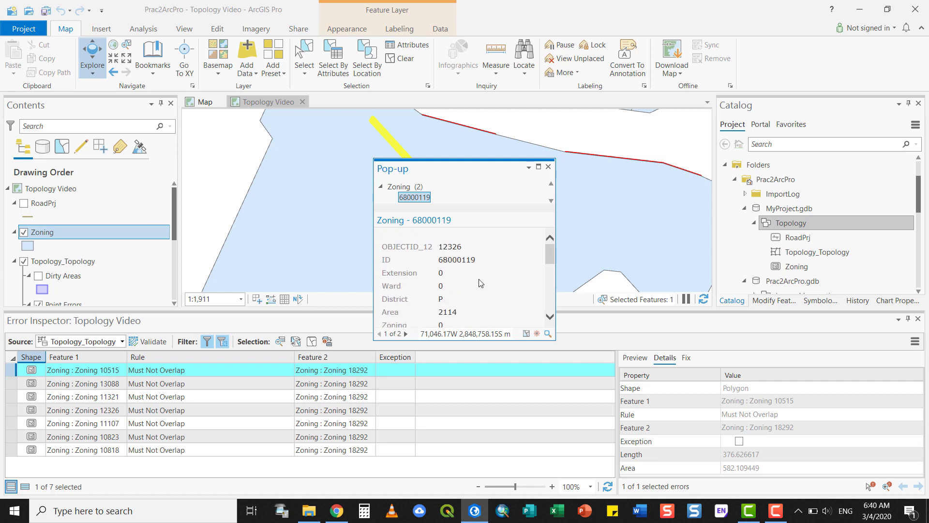
scroll(481, 282, "down", 1)
scroll(478, 286, "down", 5)
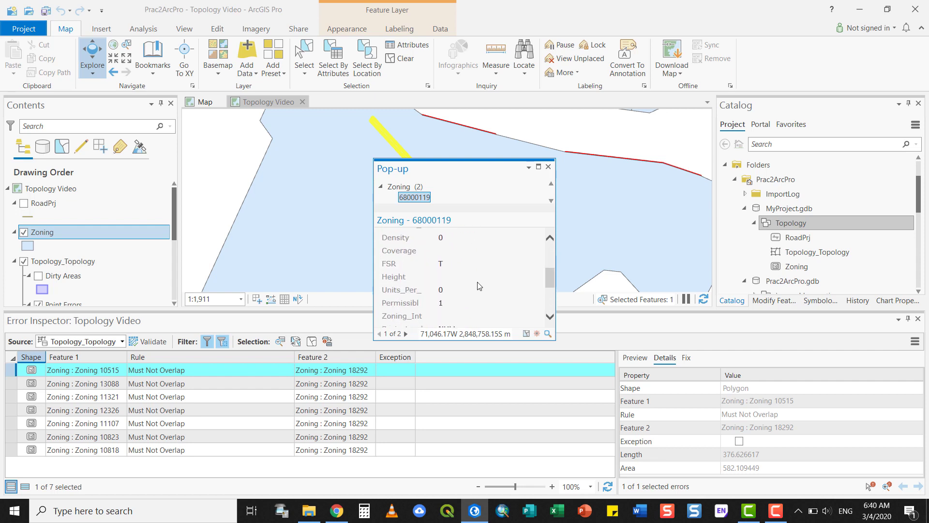
scroll(478, 285, "up", 5)
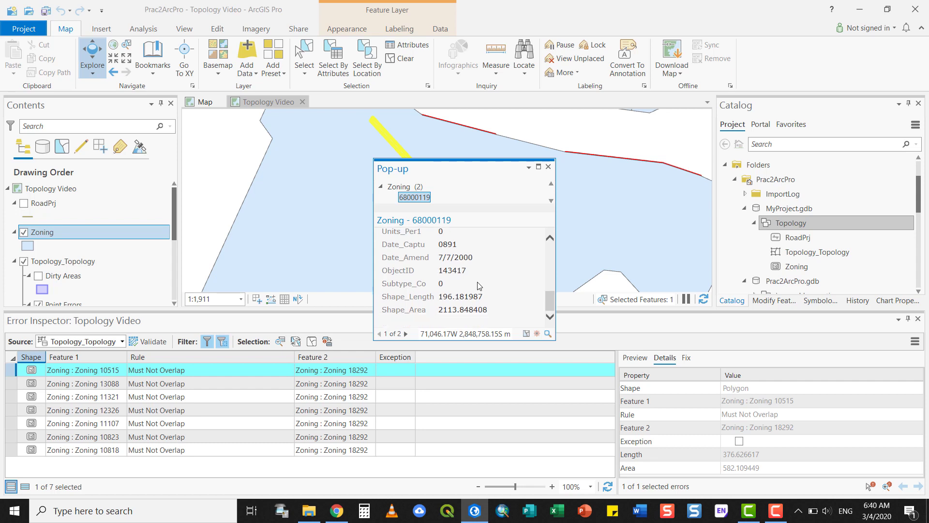
scroll(478, 286, "up", 2)
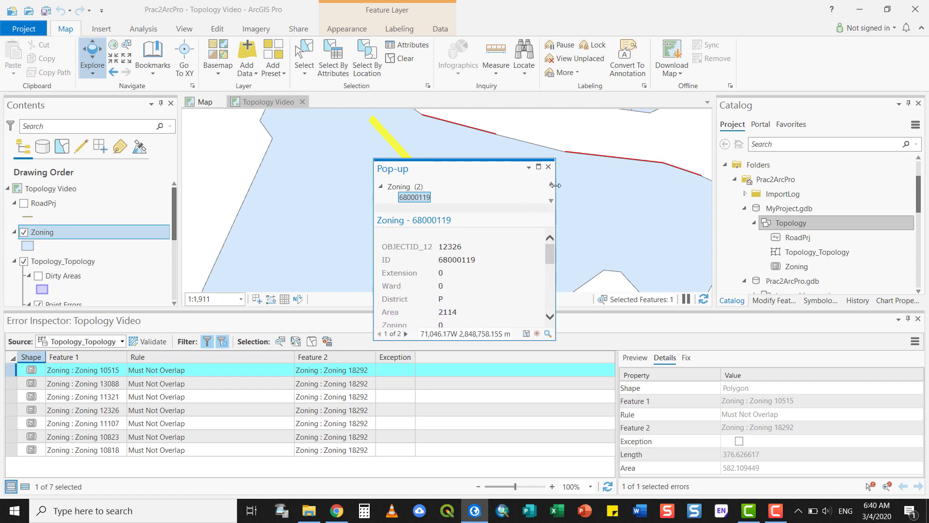
left_click(552, 201)
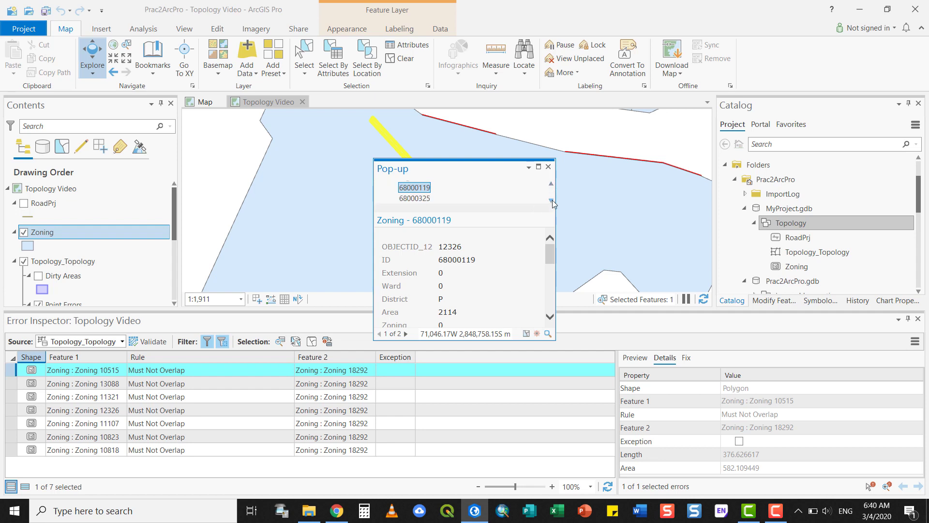
left_click(423, 192)
left_click_drag(457, 164, 246, 99)
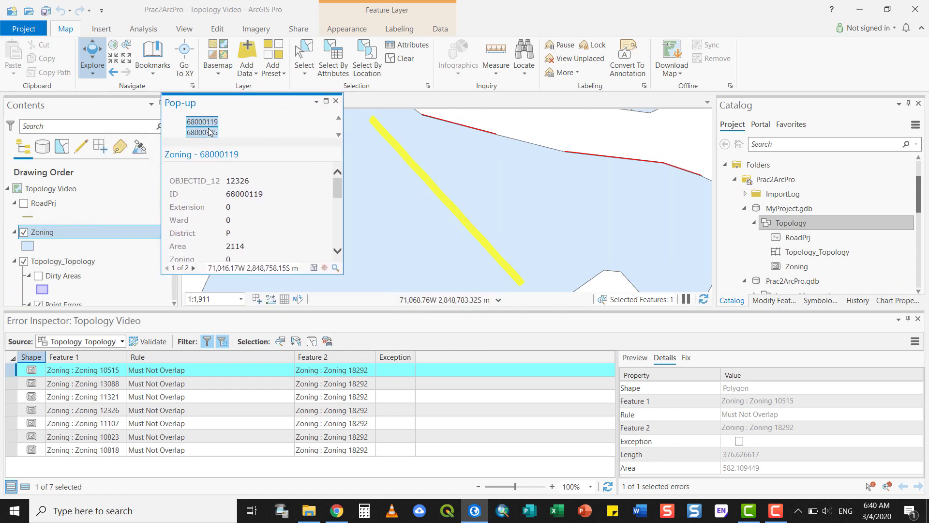
left_click(336, 101)
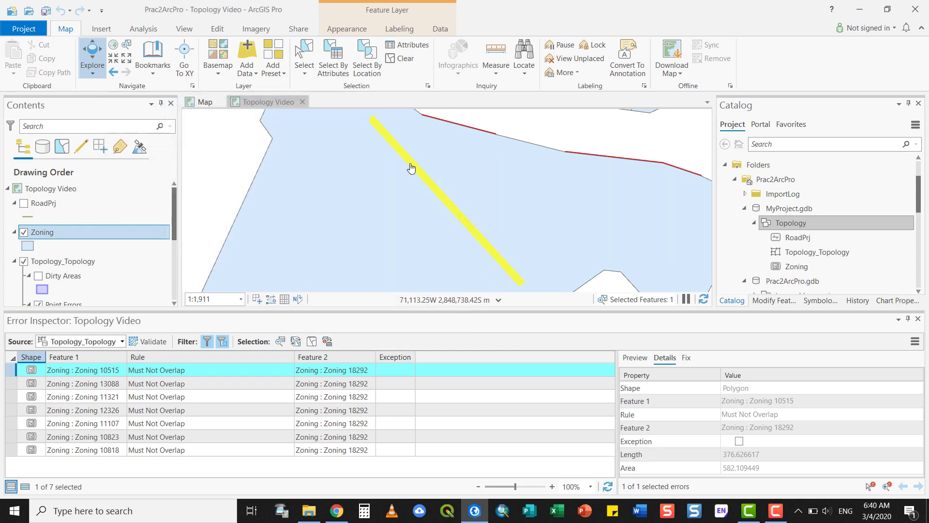
Compare the attributes of zoning features 68000325 and 68000206 at the overlap strip
left_click(406, 171)
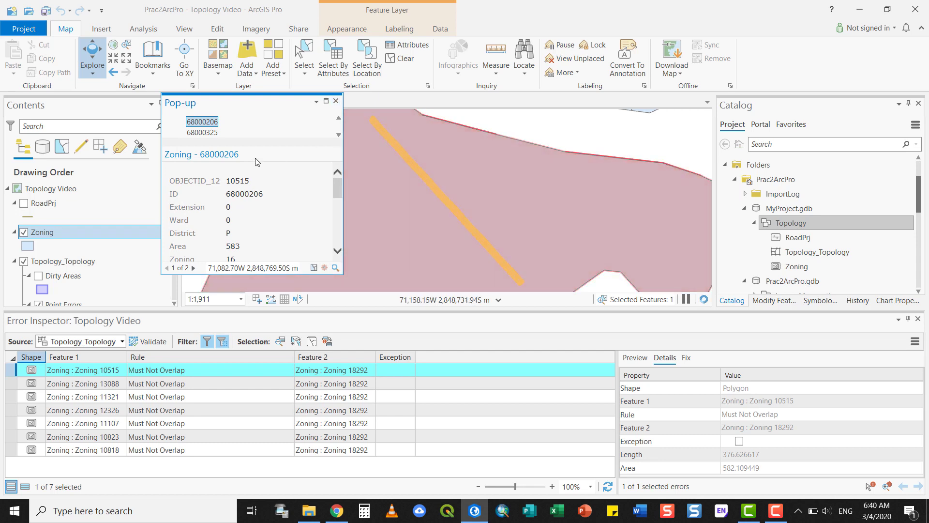
left_click(202, 133)
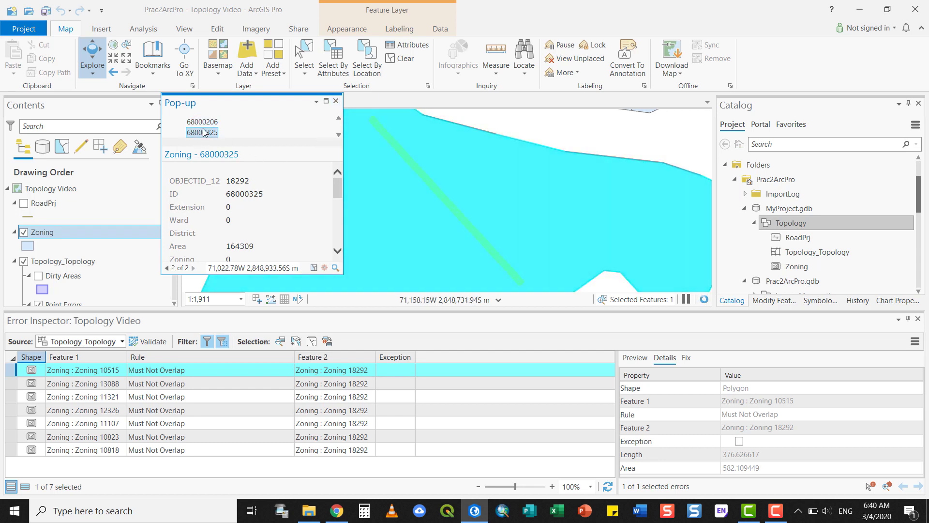
left_click(205, 122)
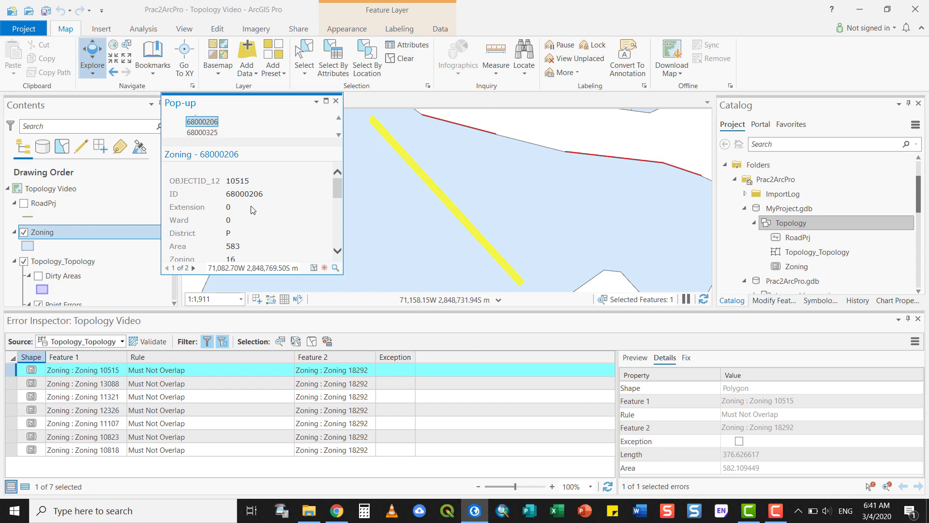
scroll(252, 210, "down", 1)
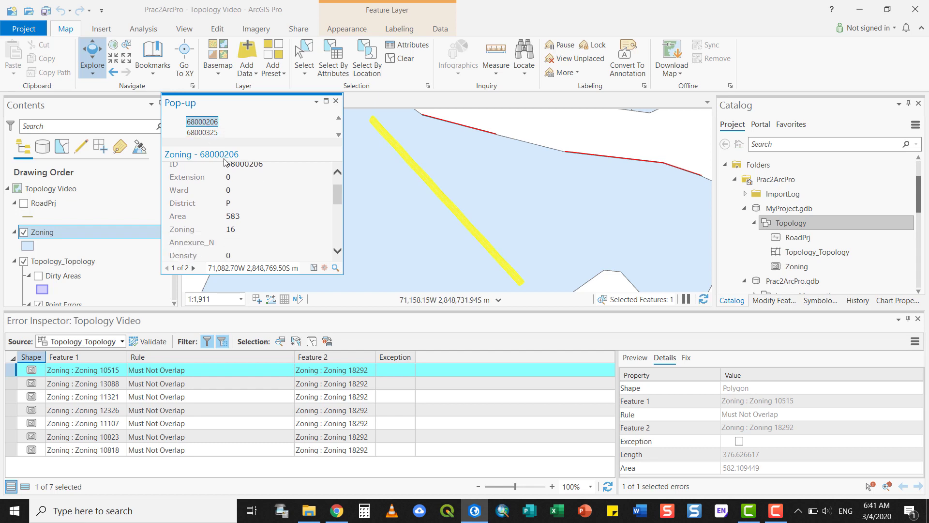
left_click(217, 132)
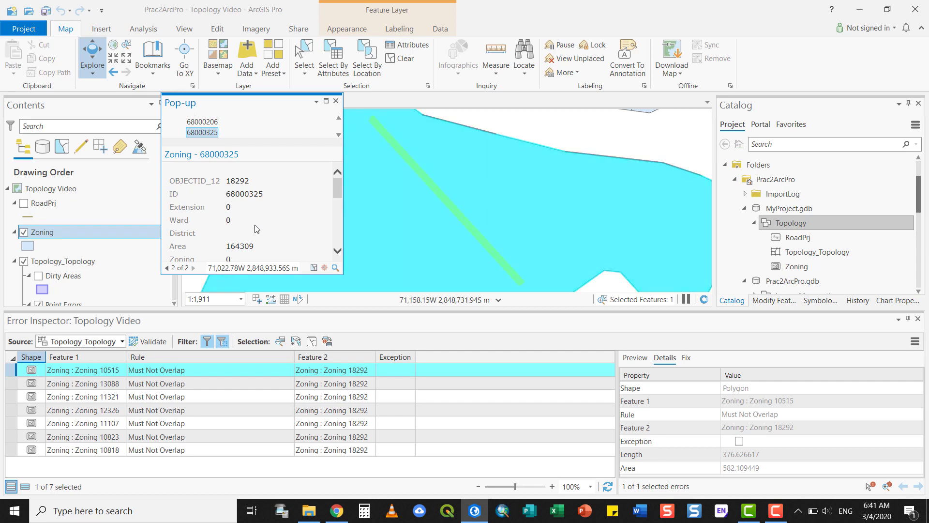
scroll(251, 216, "down", 1)
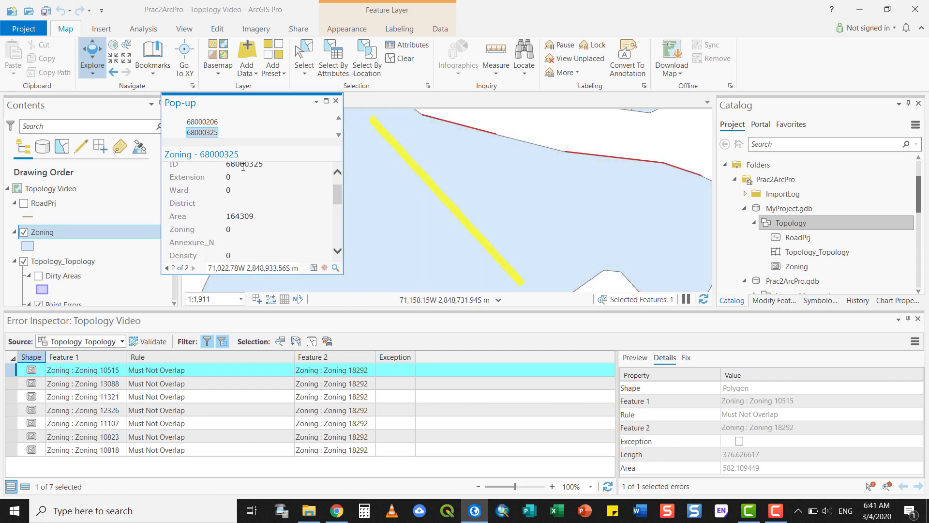
left_click(205, 122)
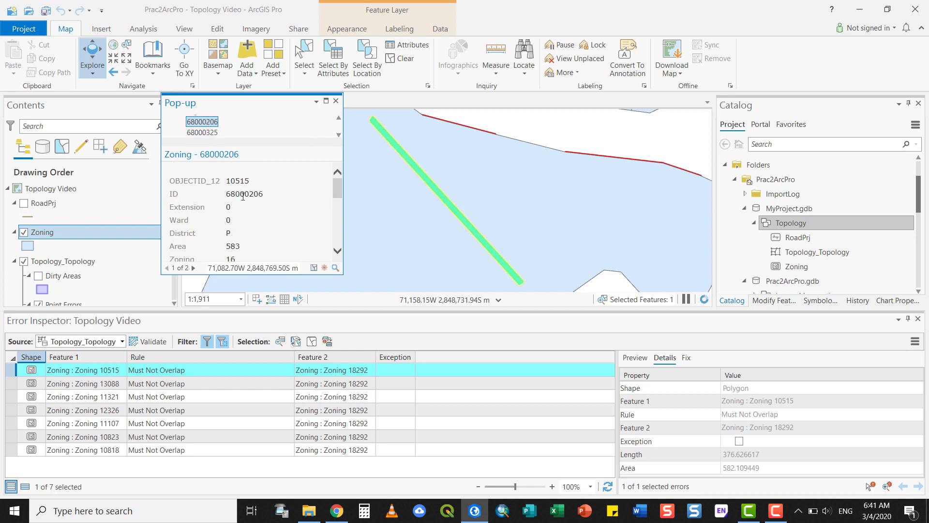
left_click(336, 102)
Fix the Zoning 10515 overlap with Create Feature and show the Zoning 13088 error's details
left_click(686, 358)
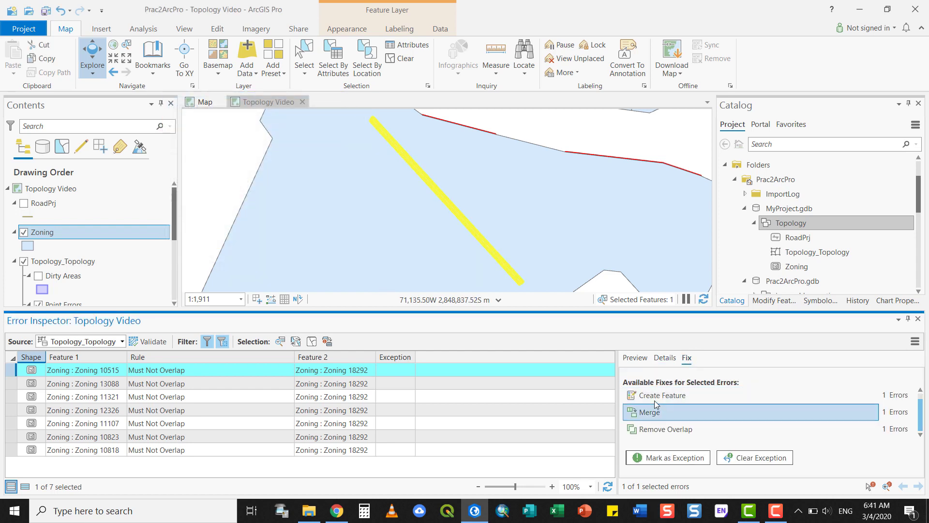
left_click(654, 398)
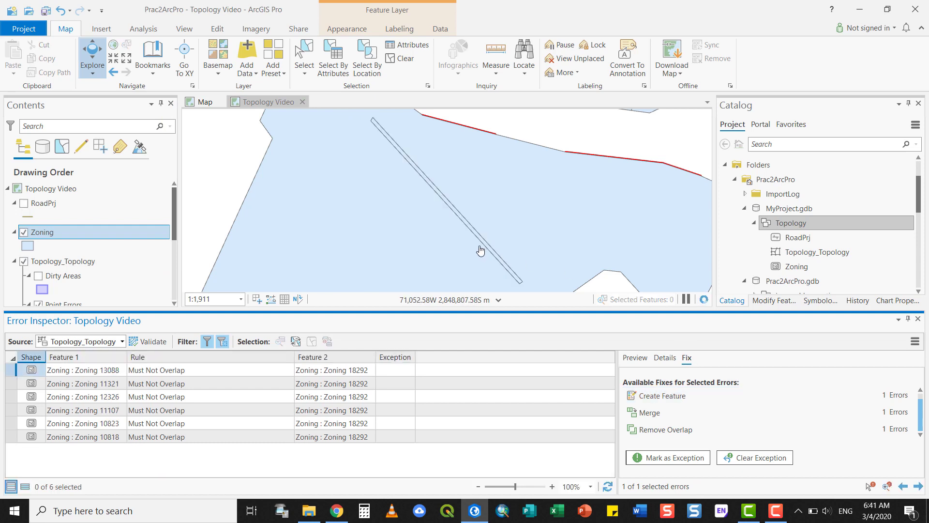
left_click(12, 371)
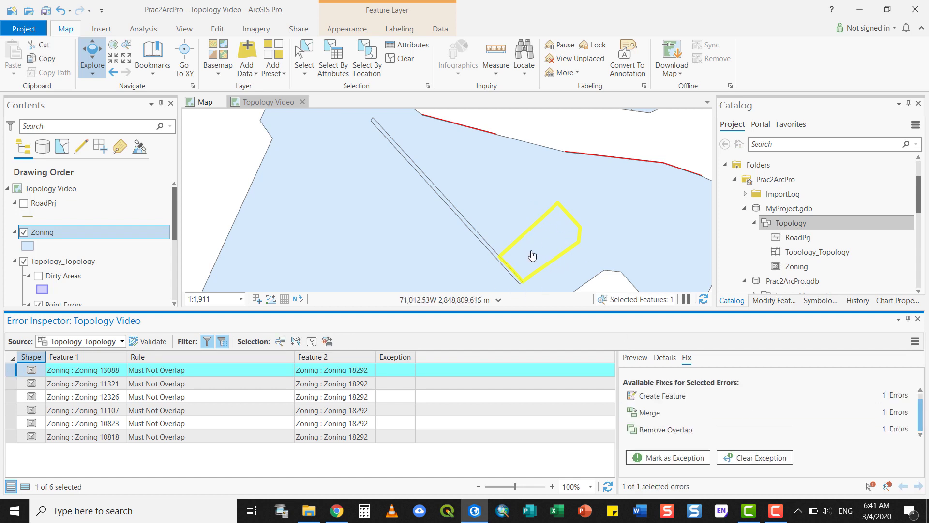
left_click(666, 358)
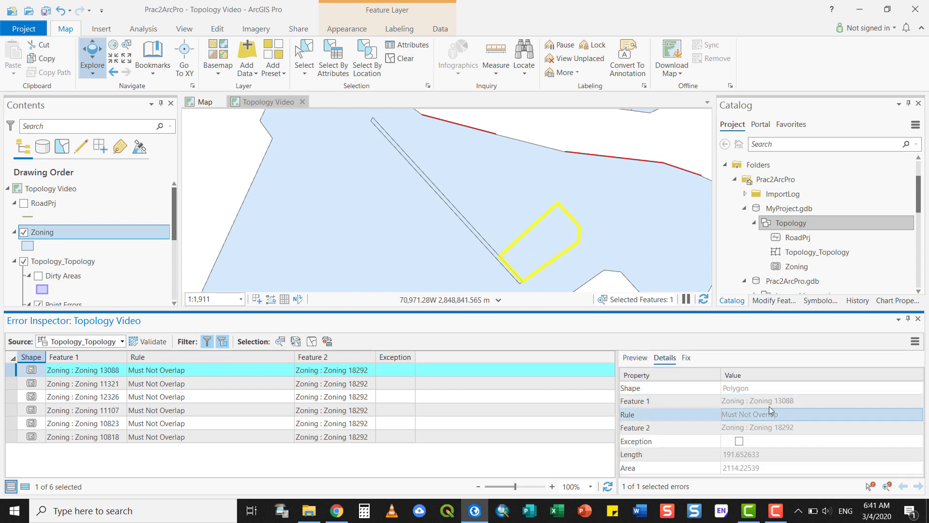
Check feature 68000325 at the Zoning 13088 overlap and mark that error as an exception
left_click(548, 249)
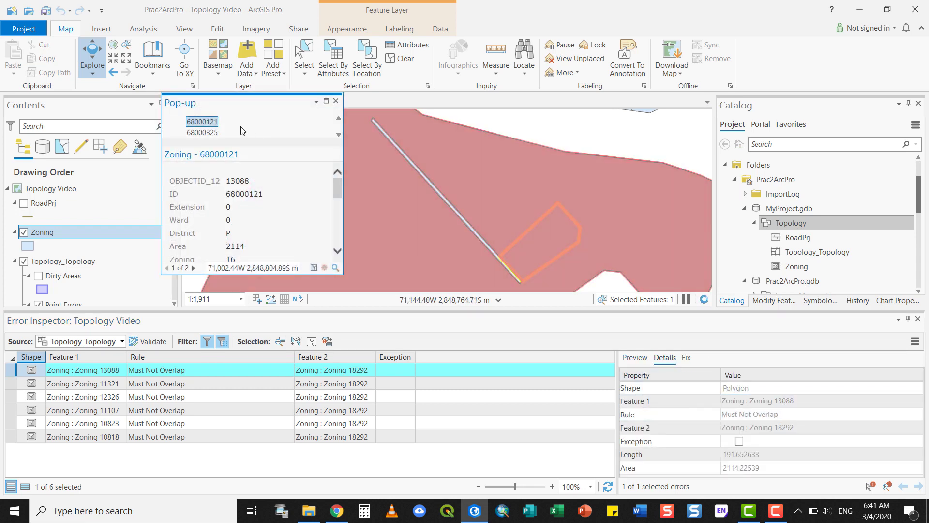
left_click(213, 133)
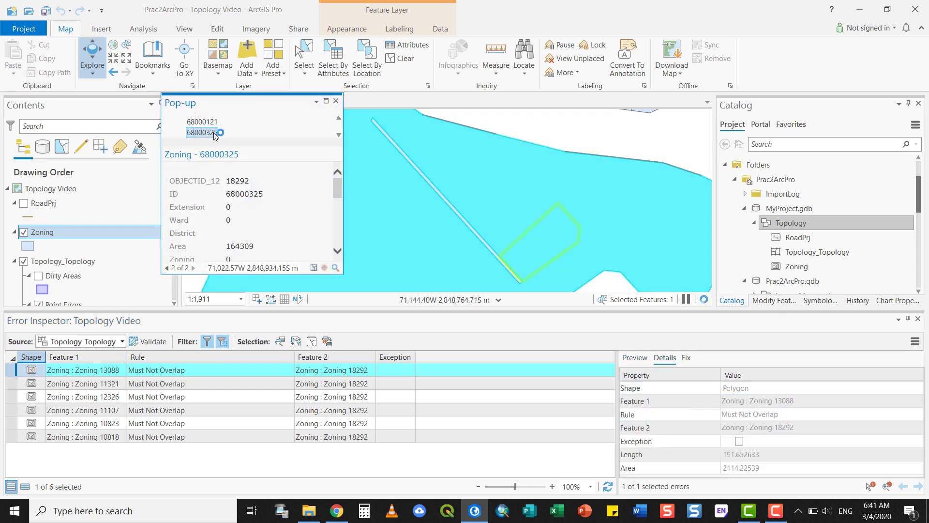
left_click(336, 101)
left_click(687, 358)
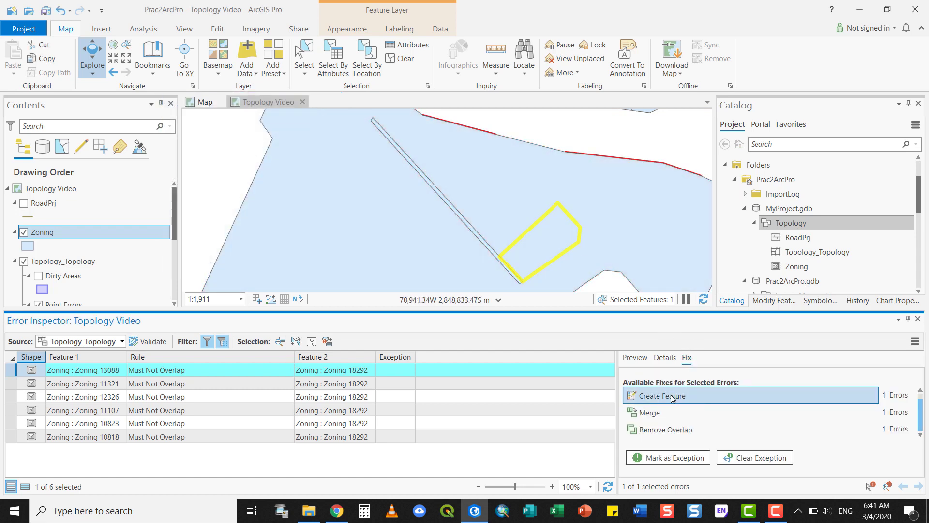
left_click(691, 457)
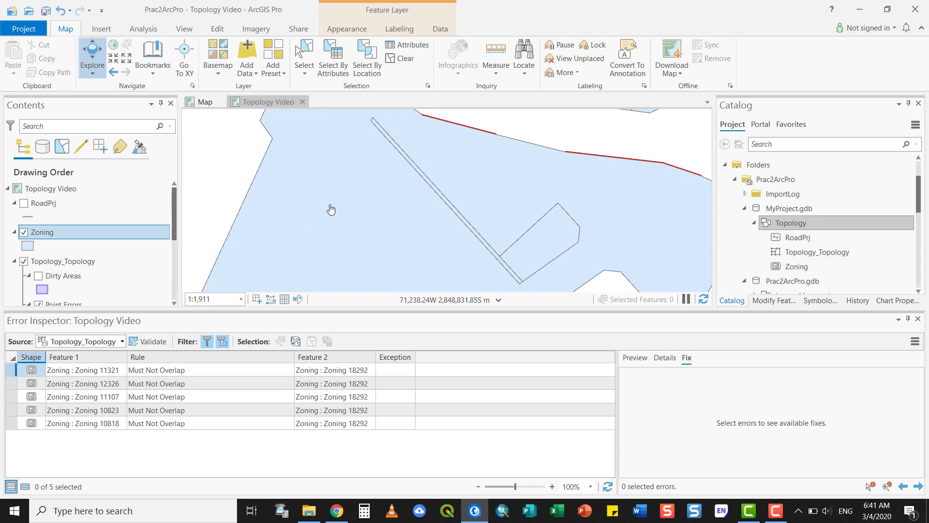
scroll(335, 204, "up", 2)
scroll(334, 218, "down", 3)
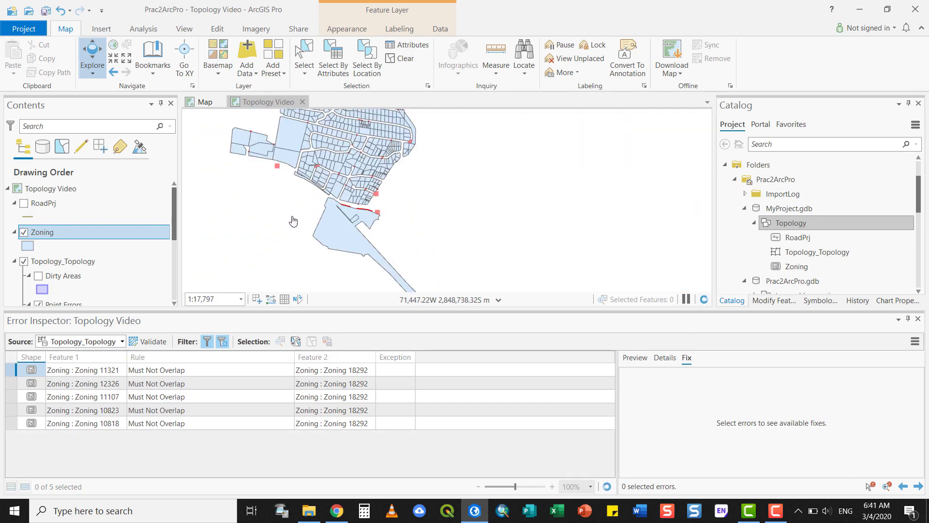
Select the Zoning 10389 / 10445 overlap error and zoom the map to it
left_click(10, 401)
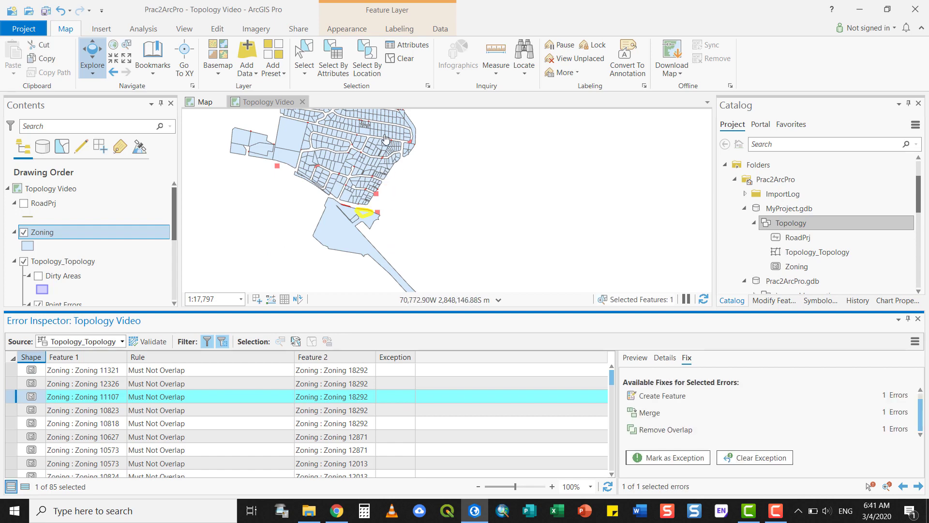
scroll(368, 123, "up", 2)
scroll(368, 124, "up", 6)
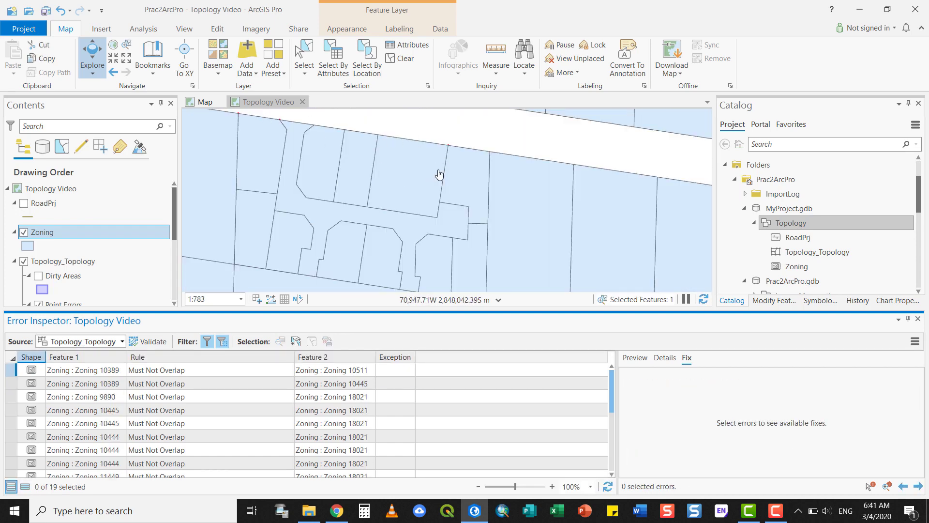
left_click(14, 382)
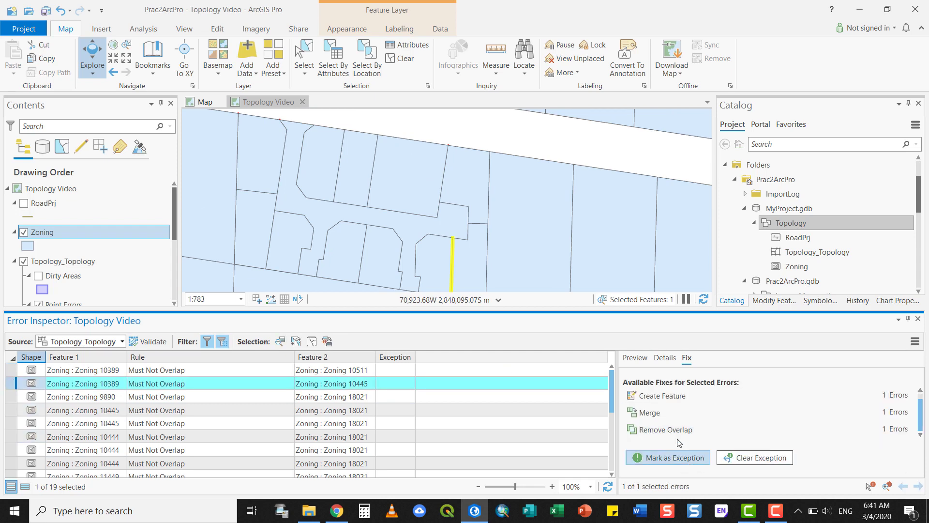
left_click(887, 486)
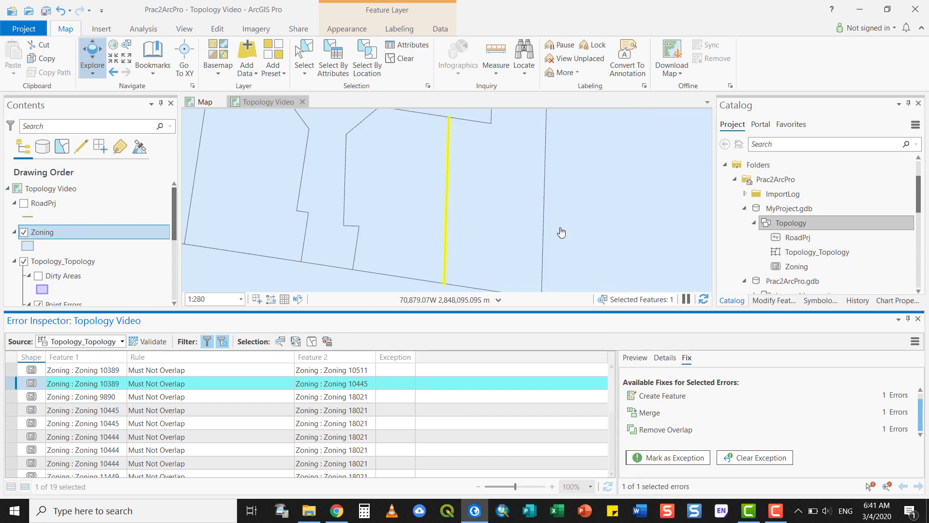
Review the error's details and fixes, and inspect the parcels on both sides of the overlap
left_click(665, 358)
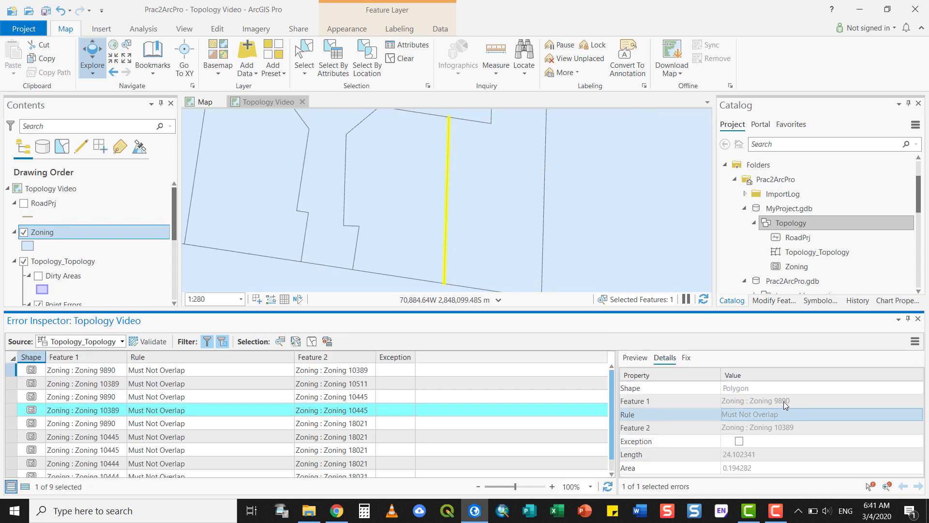
left_click(686, 358)
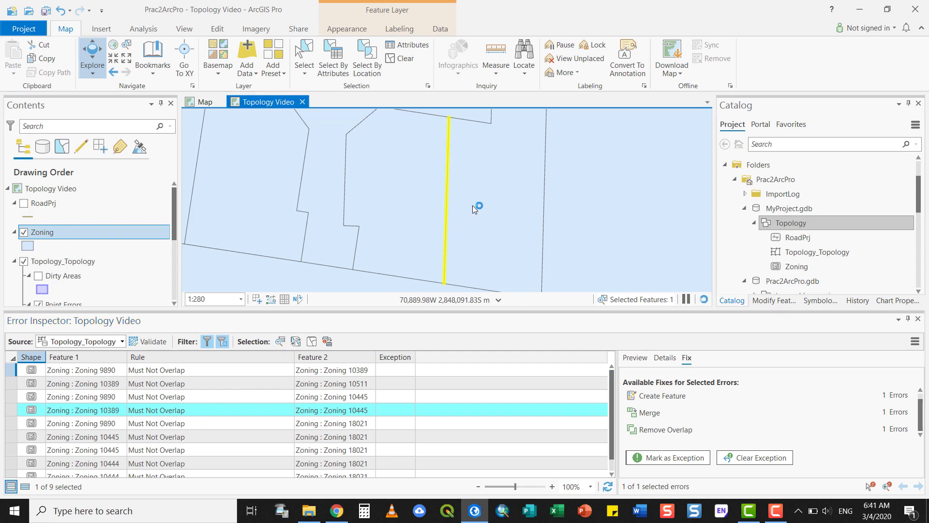
left_click(500, 197)
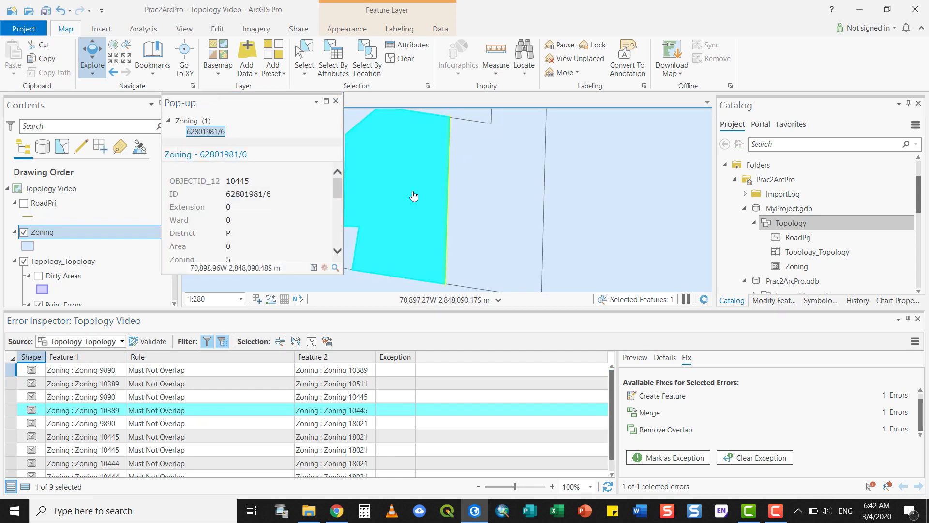
left_click(414, 196)
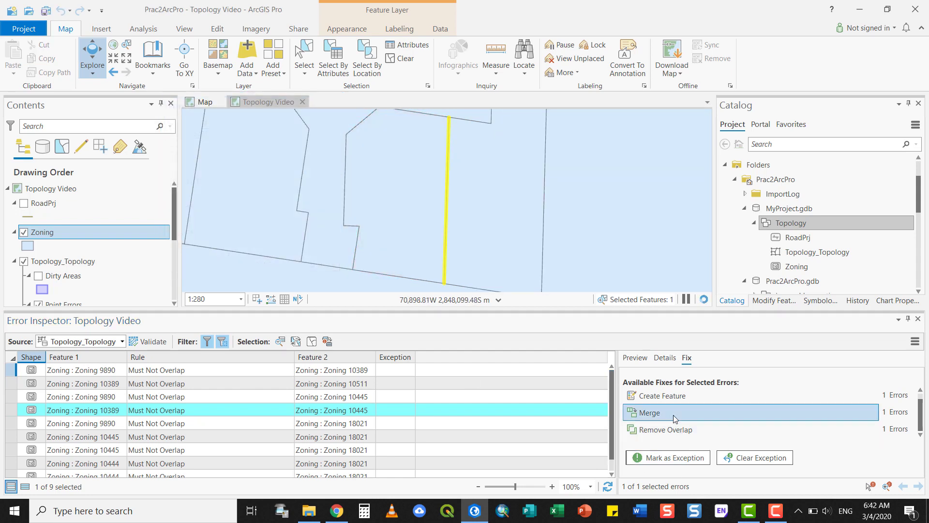
Apply the Merge fix, keeping Zoning 10389 (Largest) as the parcel that absorbs the overlap
left_click(662, 414)
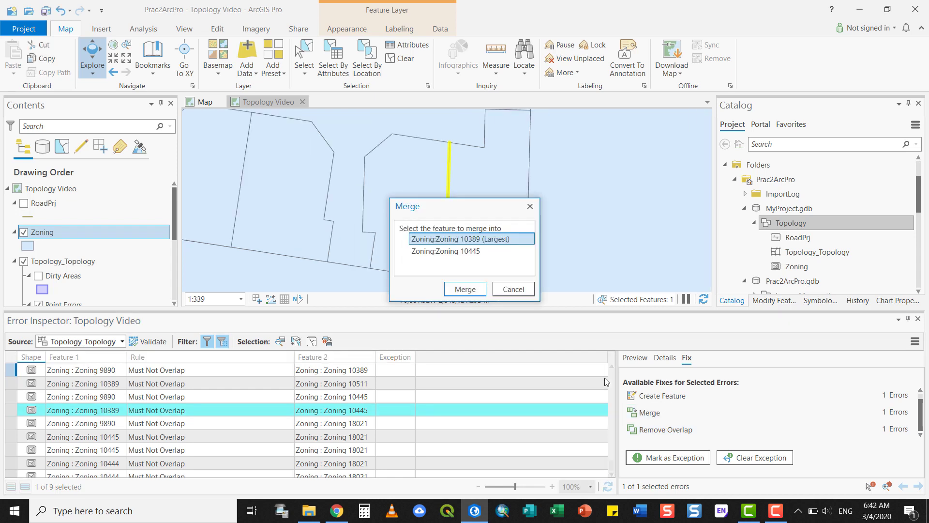
left_click_drag(449, 205, 197, 131)
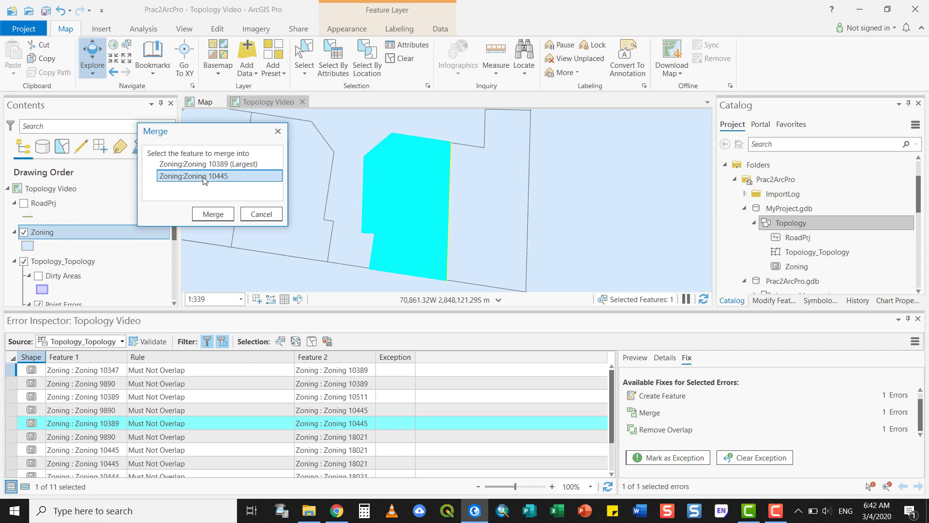
left_click(202, 165)
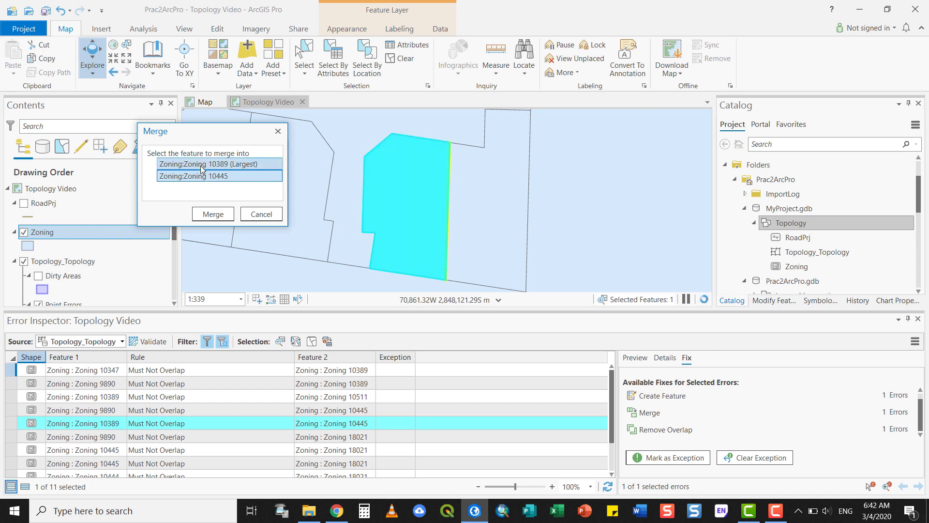
left_click(213, 214)
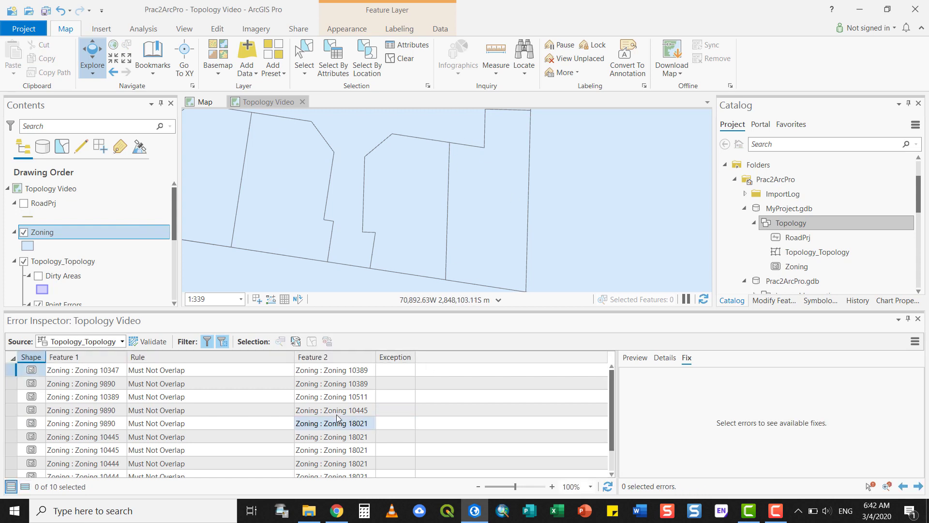
Zoom and pan the map across parcel blocks until a new overlap error area is in view
scroll(344, 241, "up", 3)
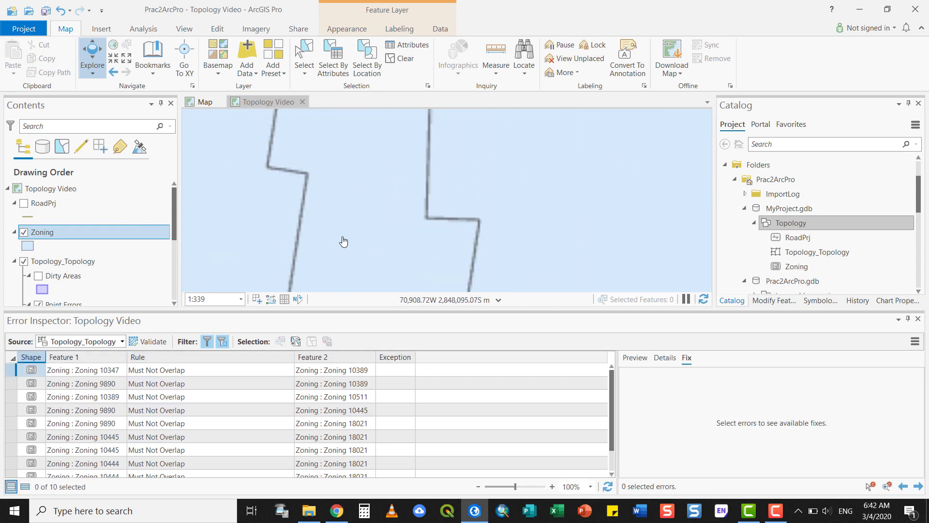
scroll(344, 241, "down", 5)
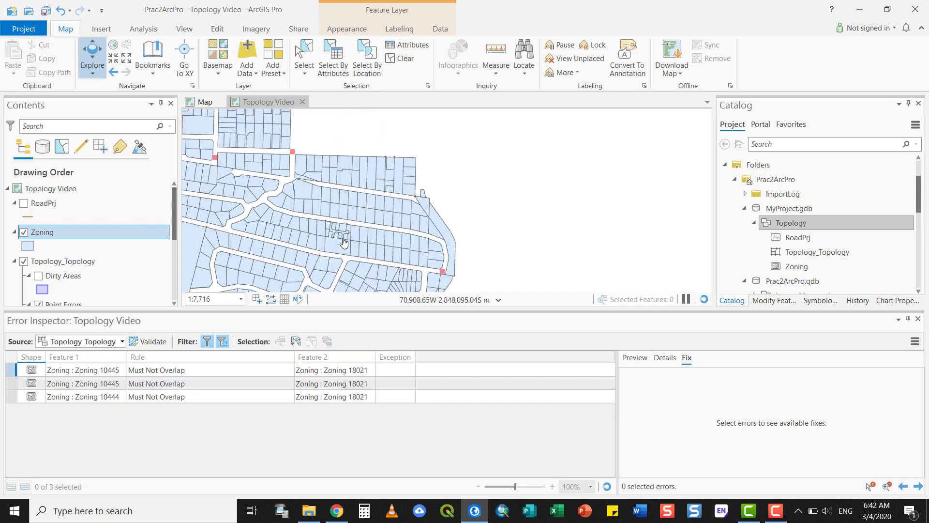
left_click_drag(344, 241, 409, 229)
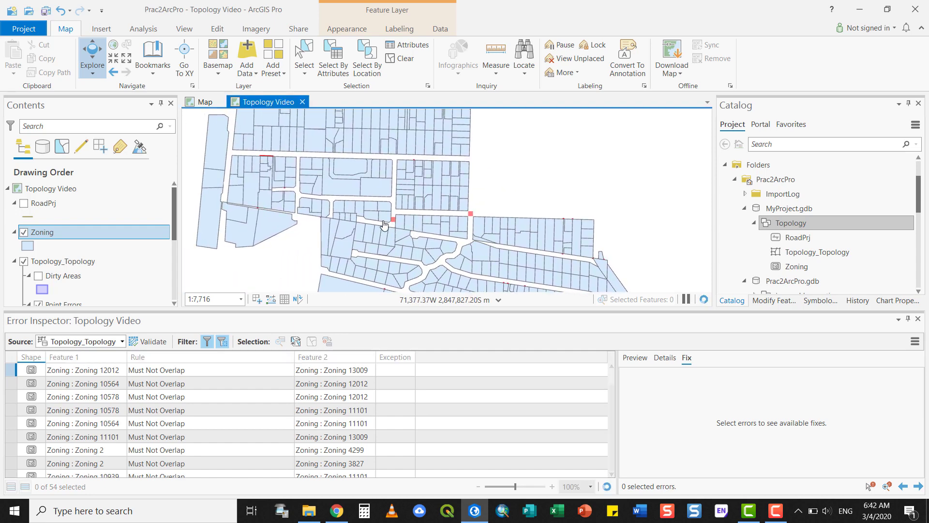
scroll(384, 224, "up", 5)
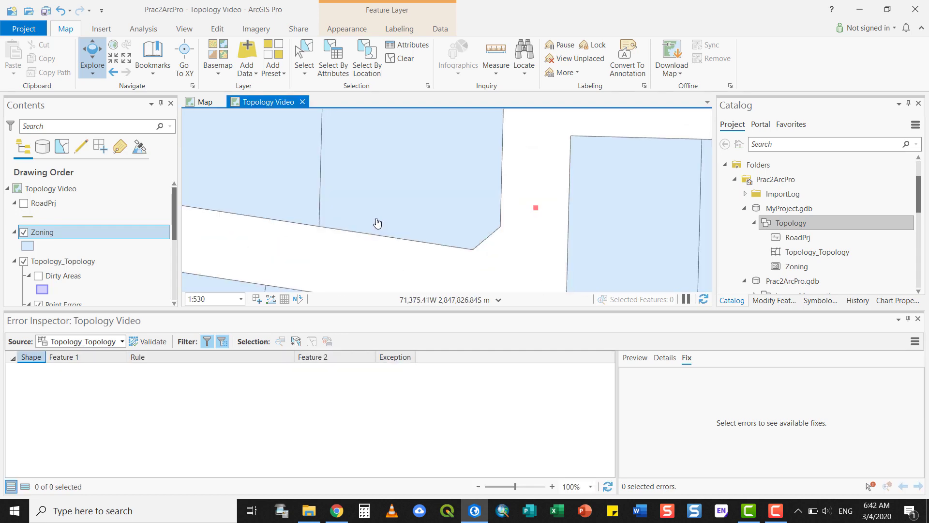
scroll(448, 245, "down", 5)
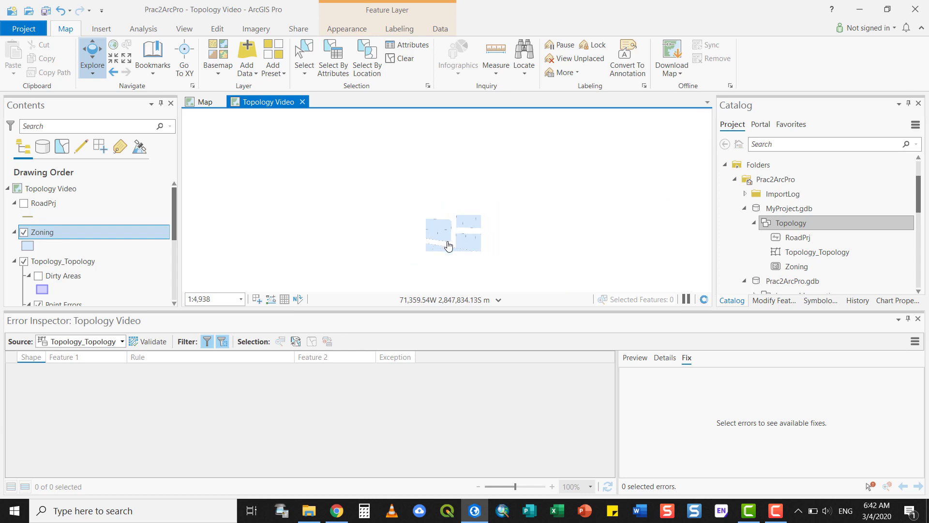
mouse_move(436, 245)
left_mouse_down()
mouse_move(397, 117)
mouse_move(334, 184)
left_mouse_up()
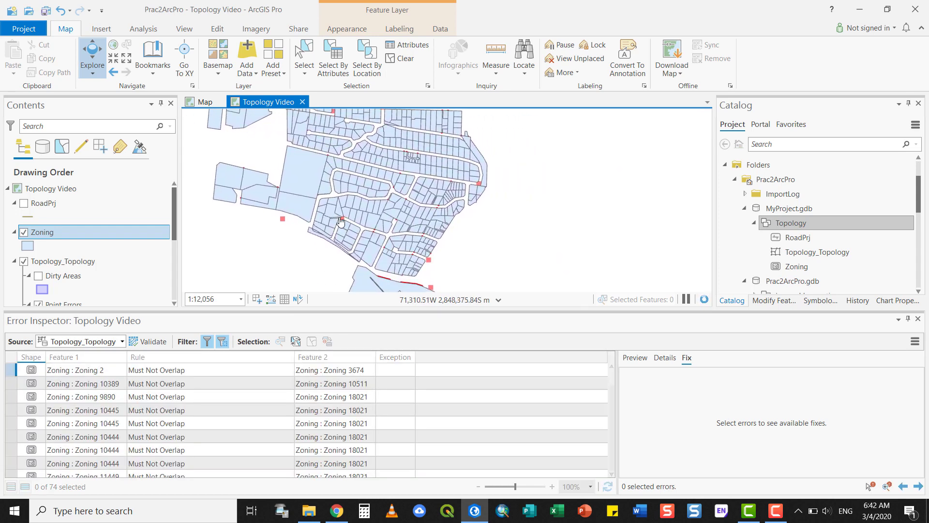
scroll(343, 225, "down", 2)
scroll(342, 225, "up", 5)
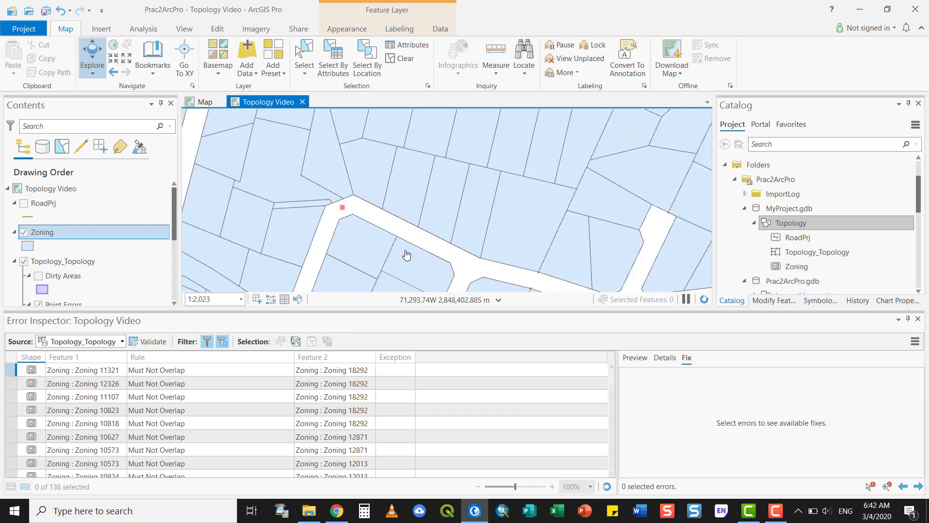
left_click_drag(405, 255, 321, 112)
scroll(436, 149, "up", 3)
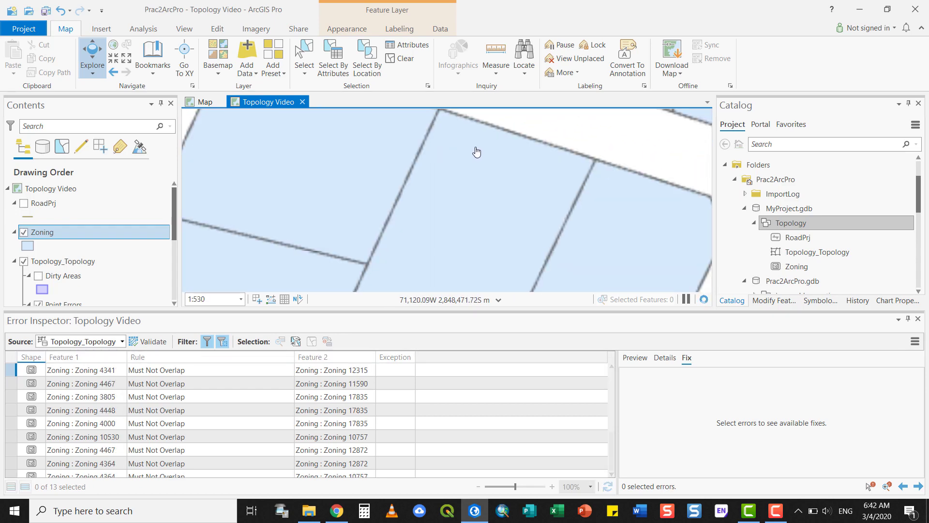
Zoom to the Zoning 3670–12315 overlap, mark it as an exception, then clear the exception
left_click(14, 367)
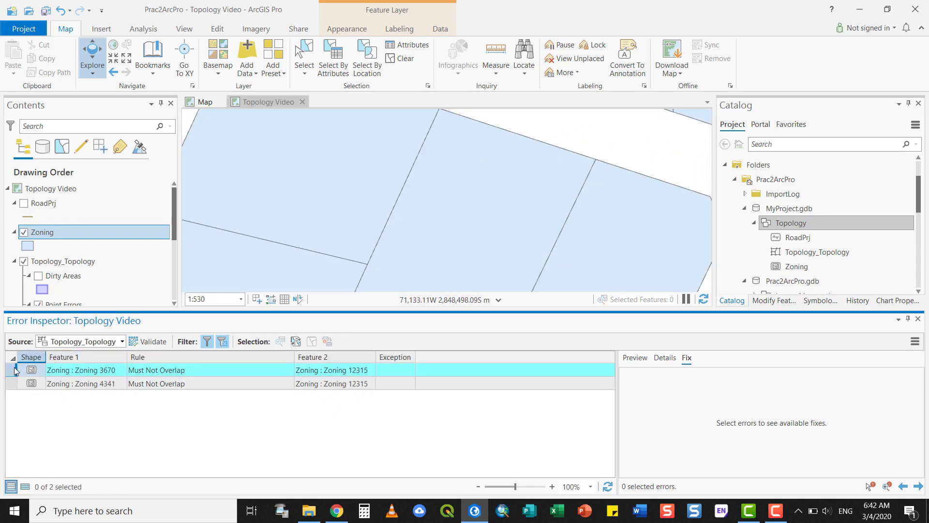
left_click(665, 357)
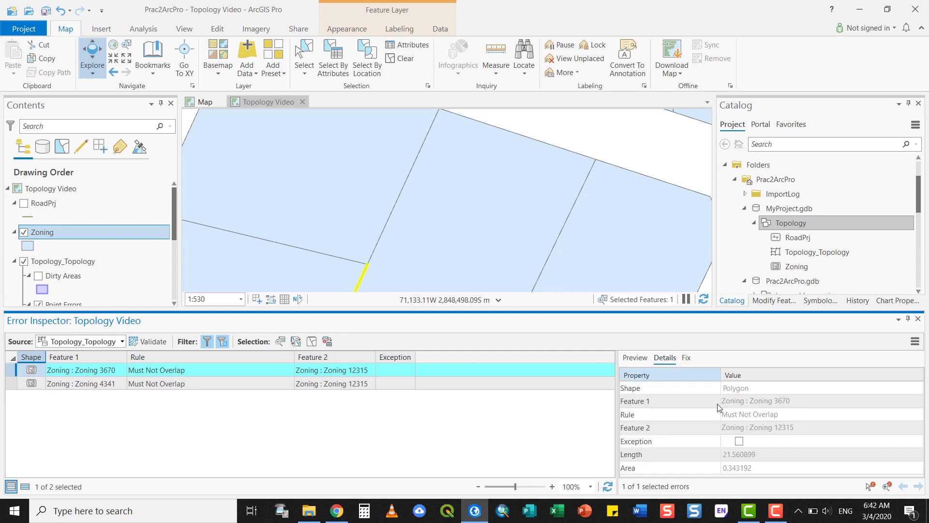
left_click(884, 489)
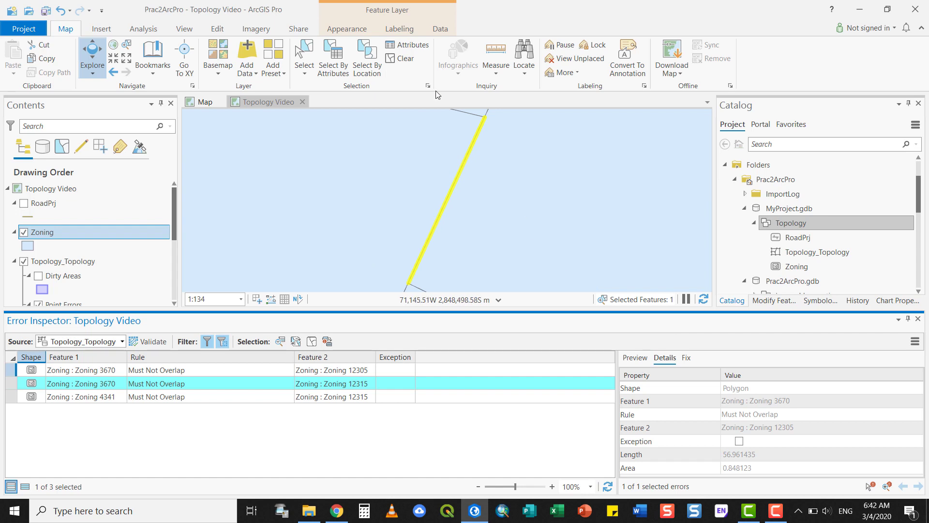
left_click(686, 357)
left_click(684, 458)
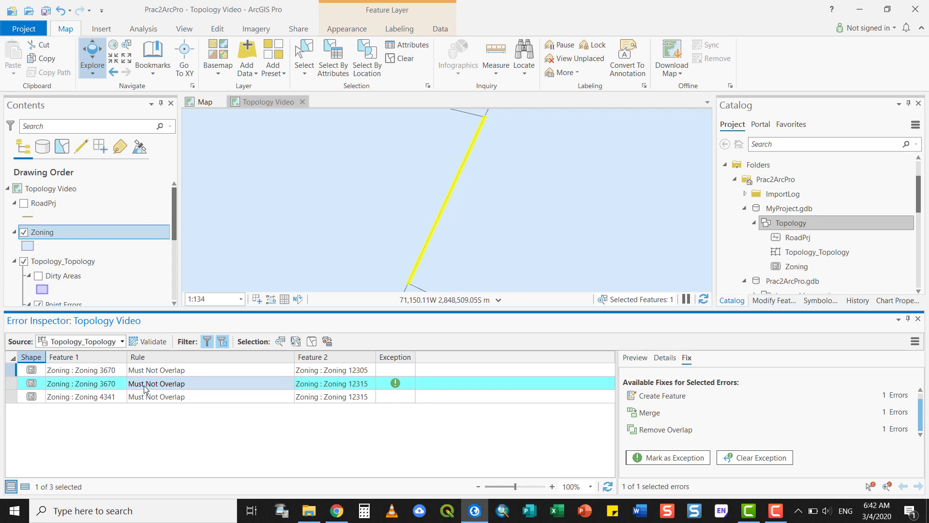
mouse_move(202, 382)
left_click(744, 460)
Cancel the Merge fix and resolve the overlap with Remove Overlap instead
left_click(656, 419)
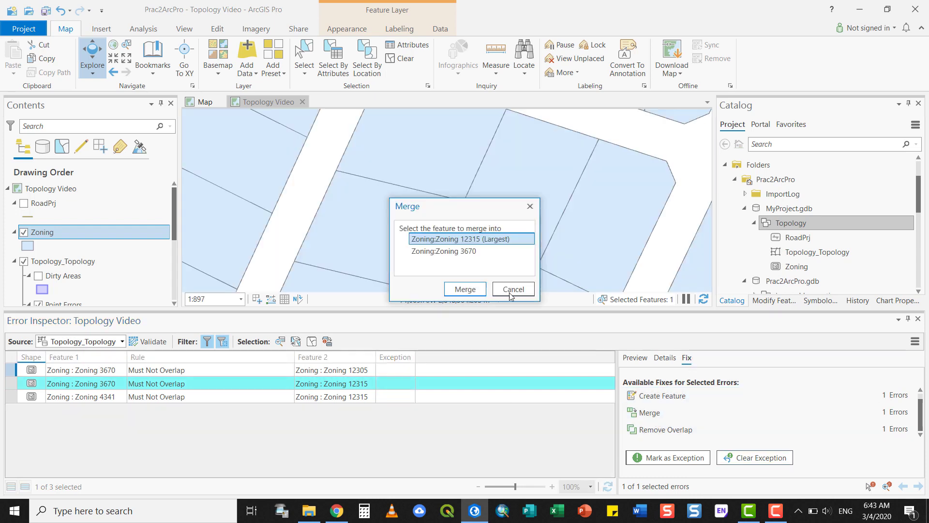
left_click(514, 289)
left_click(658, 430)
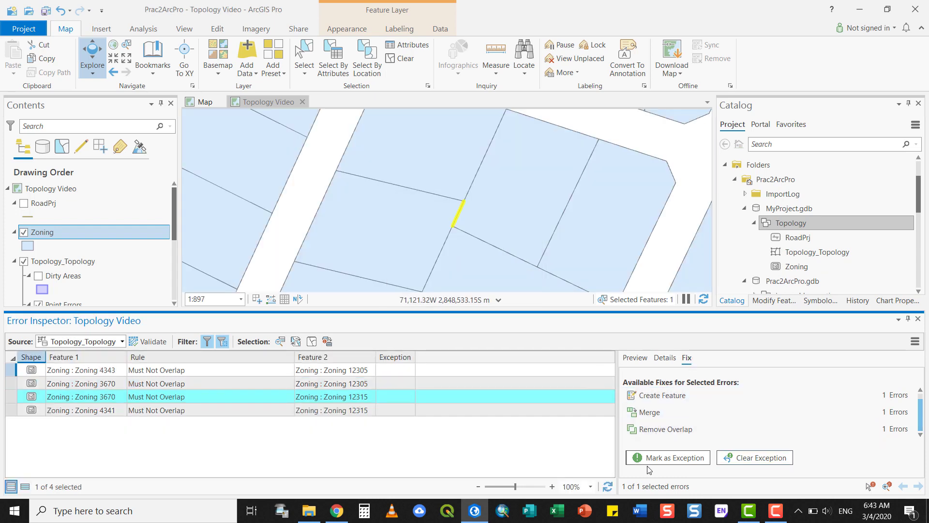